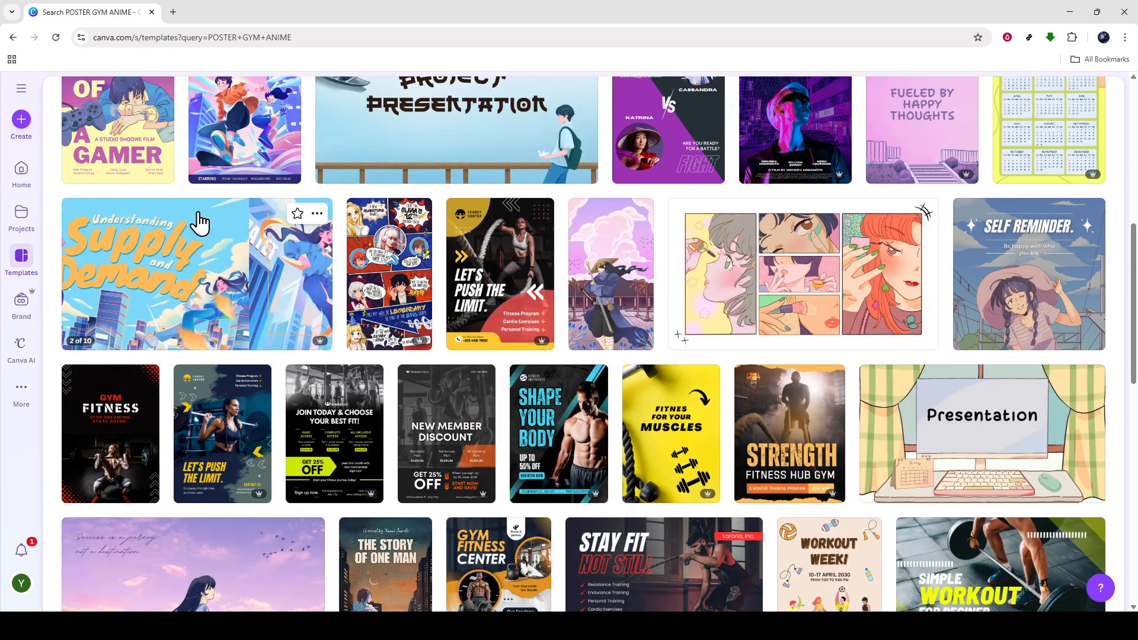
Browse the gym anime poster templates and preview the Purple and Pink Anime Playful Simple Desktop Wallpaper template.
{"action": "scroll", "coordinate": [199, 222], "scroll_direction": "down", "scroll_amount": 4}
{"action": "scroll", "coordinate": [199, 223], "scroll_direction": "down", "scroll_amount": 5}
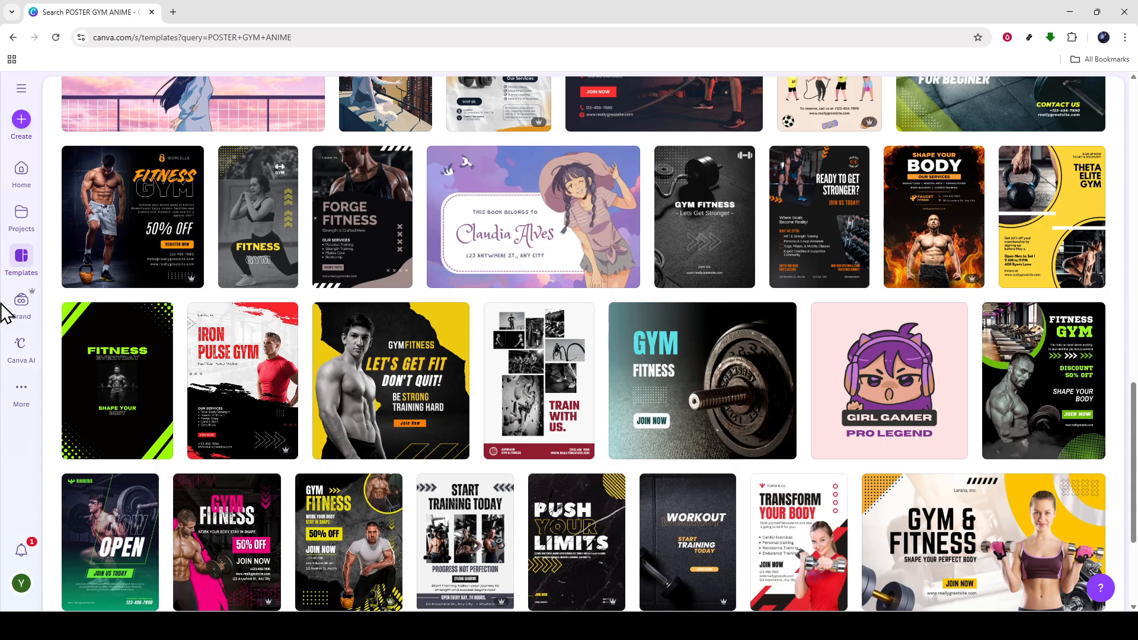
{"action": "scroll", "coordinate": [2, 305], "scroll_direction": "up", "scroll_amount": 3}
{"action": "scroll", "coordinate": [2, 304], "scroll_direction": "down", "scroll_amount": 4}
{"action": "scroll", "coordinate": [2, 304], "scroll_direction": "up", "scroll_amount": 4}
{"action": "scroll", "coordinate": [2, 304], "scroll_direction": "up", "scroll_amount": 3}
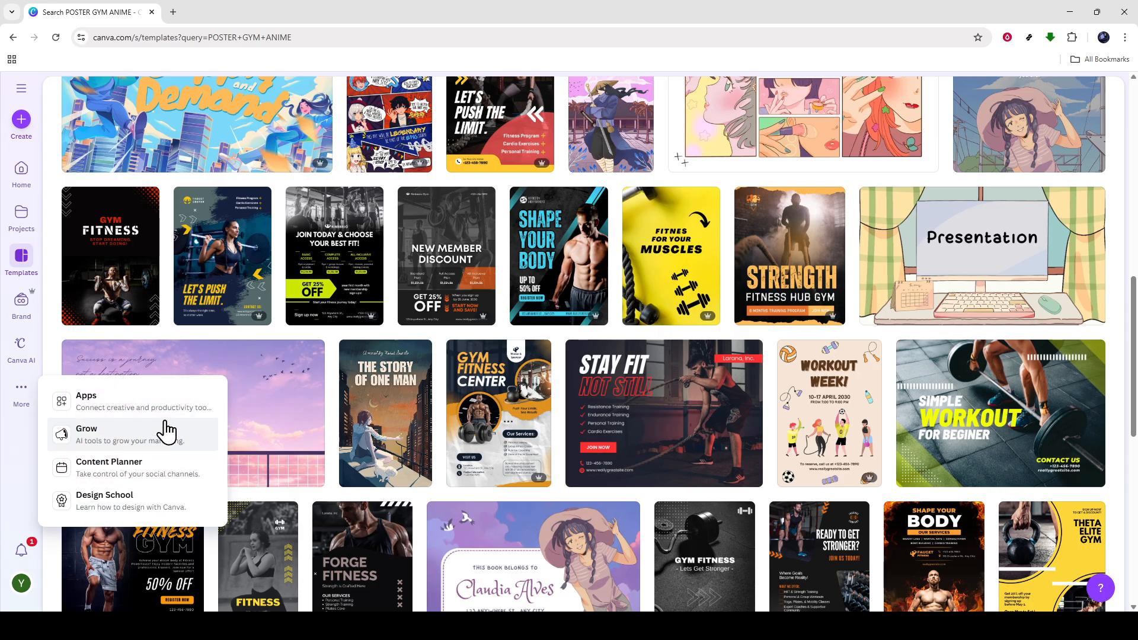
{"action": "left_click", "coordinate": [273, 399]}
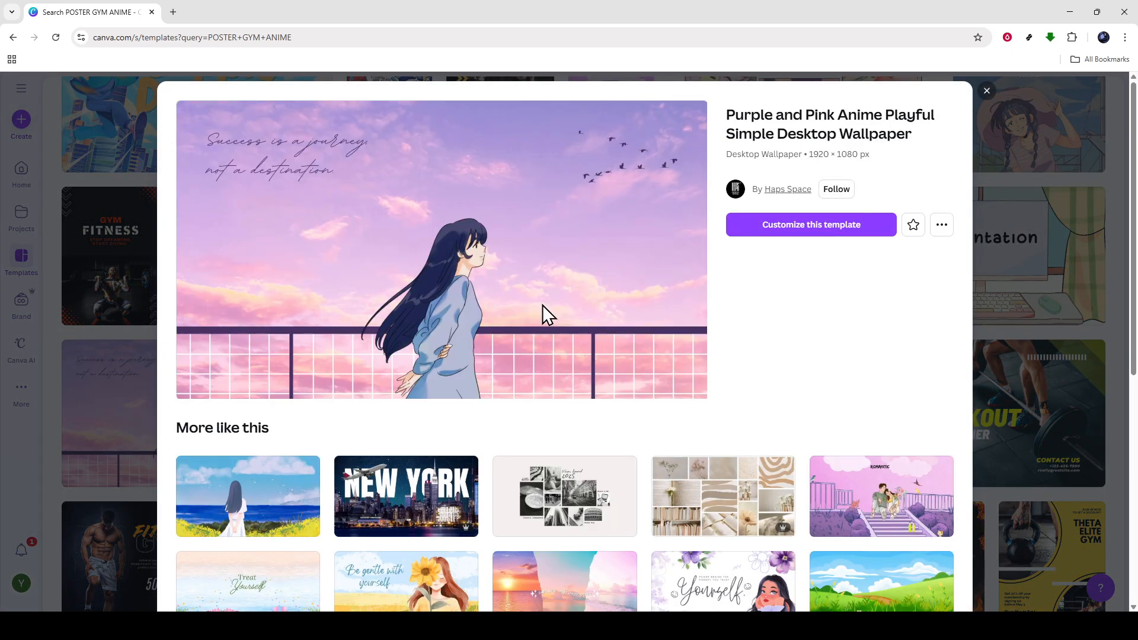
{"action": "left_click", "coordinate": [987, 95]}
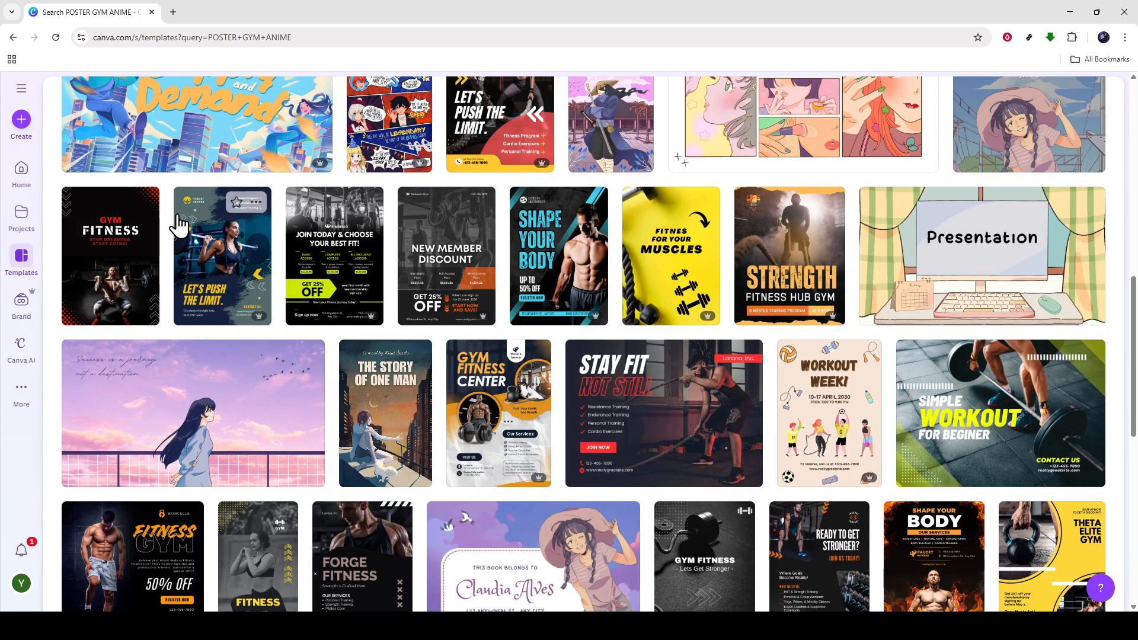
Create a blank landscape video design of 1920 × 1080 px.
{"action": "left_click", "coordinate": [21, 118]}
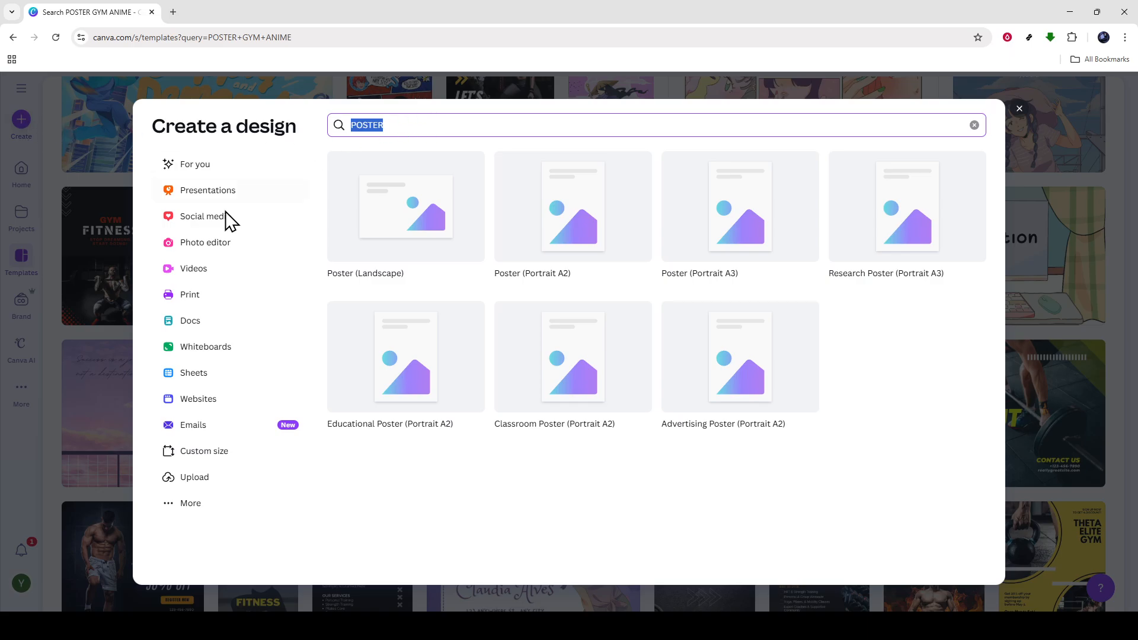
{"action": "left_click", "coordinate": [191, 271]}
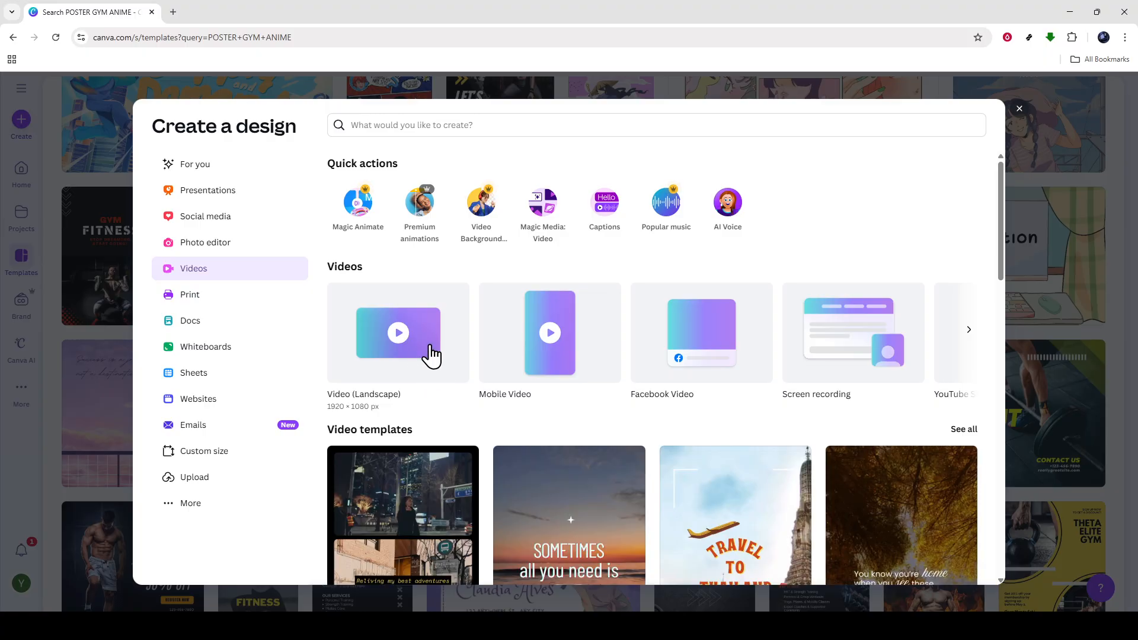
{"action": "left_click", "coordinate": [420, 350]}
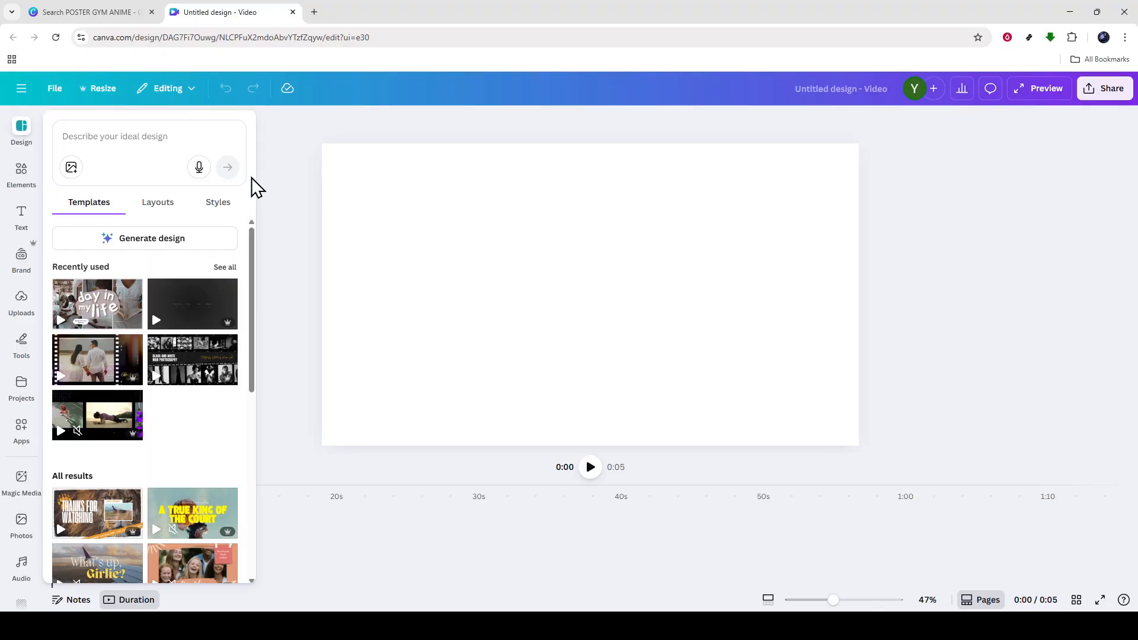
{"action": "left_click", "coordinate": [418, 255]}
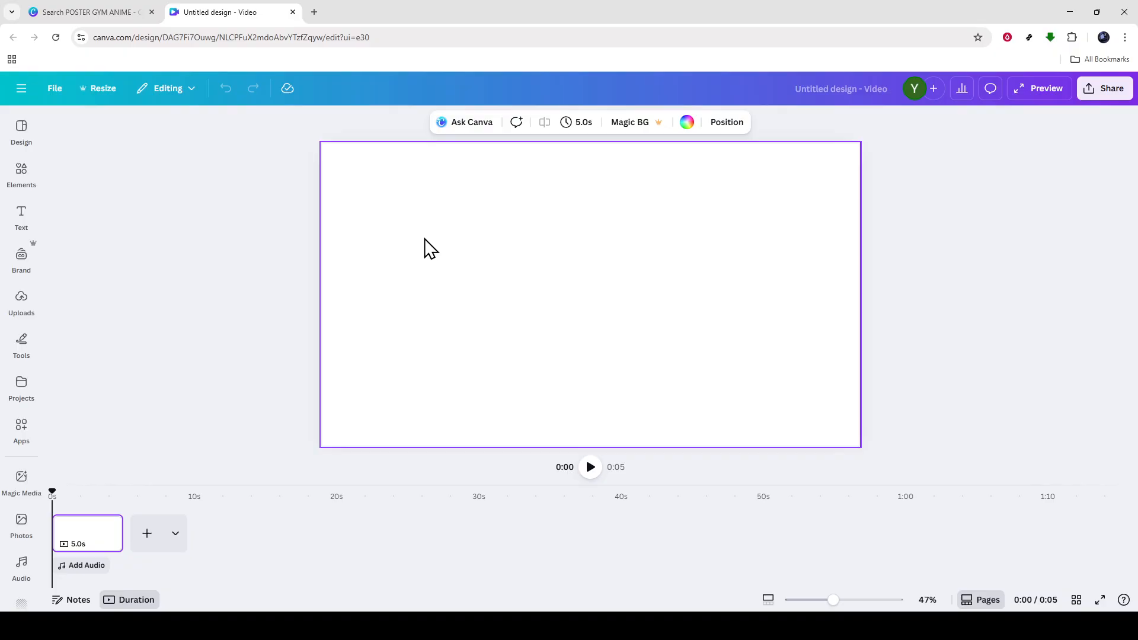
Add the recently used cartoon boy, red Santa hat and white cat elements to the page.
{"action": "left_click", "coordinate": [21, 173]}
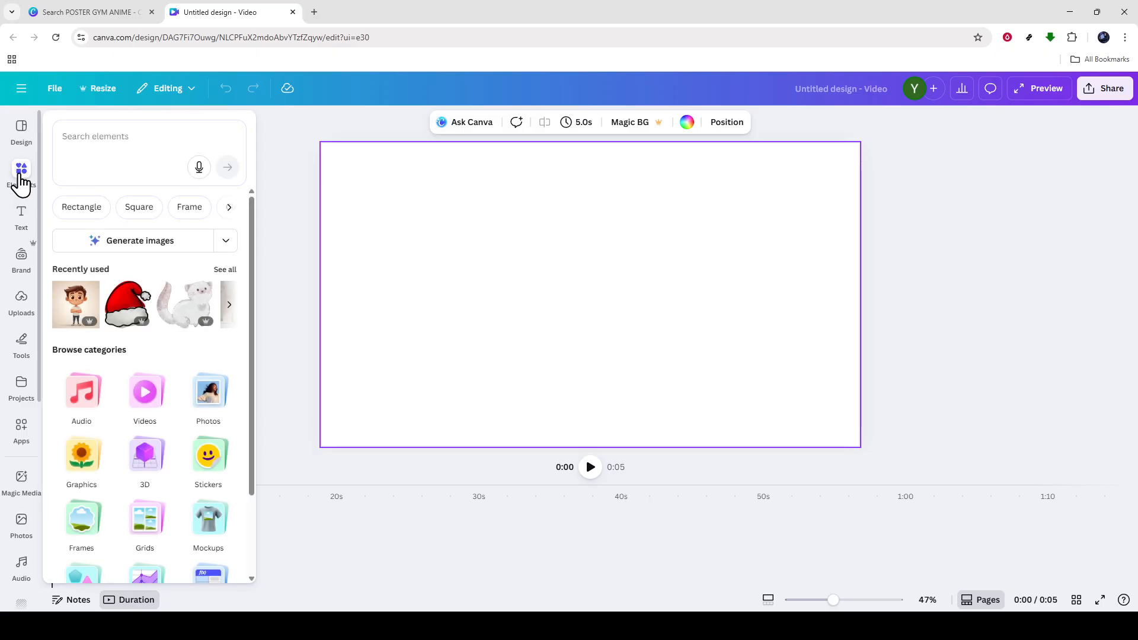
{"action": "left_click", "coordinate": [76, 308]}
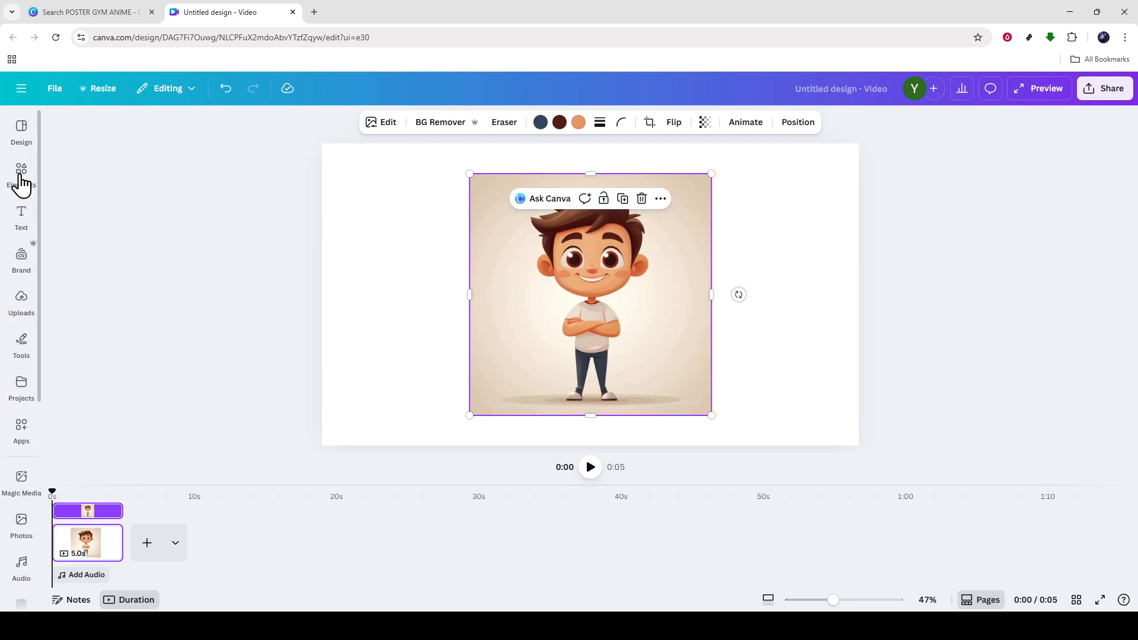
{"action": "left_click", "coordinate": [20, 178]}
{"action": "left_click", "coordinate": [124, 308]}
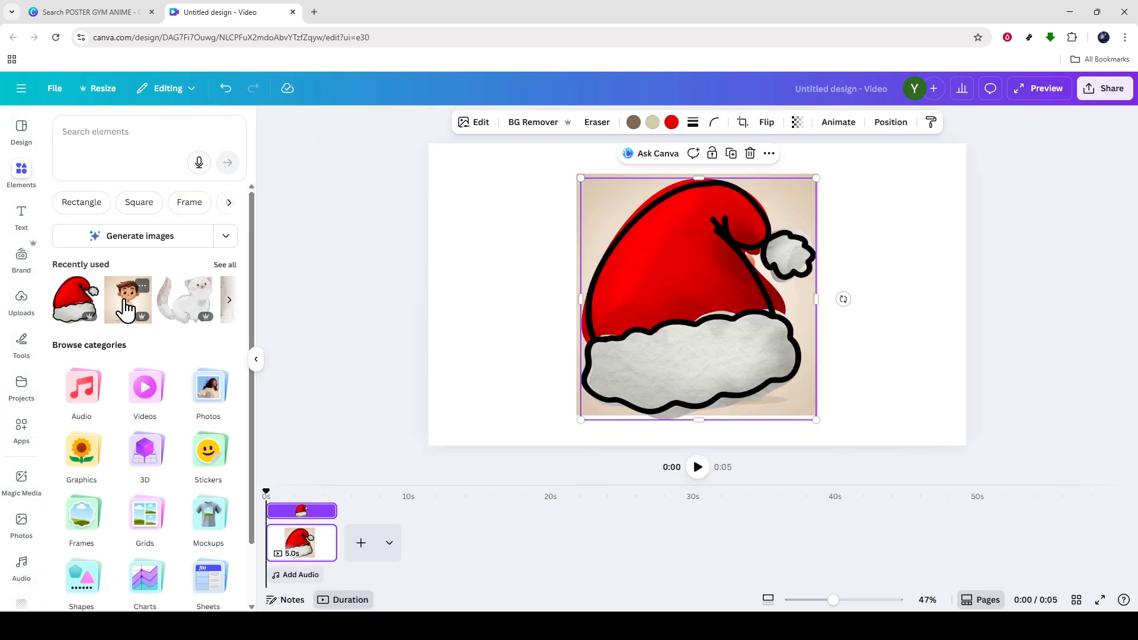
{"action": "left_click", "coordinate": [186, 311]}
{"action": "left_click", "coordinate": [483, 293]}
{"action": "left_click", "coordinate": [808, 241]}
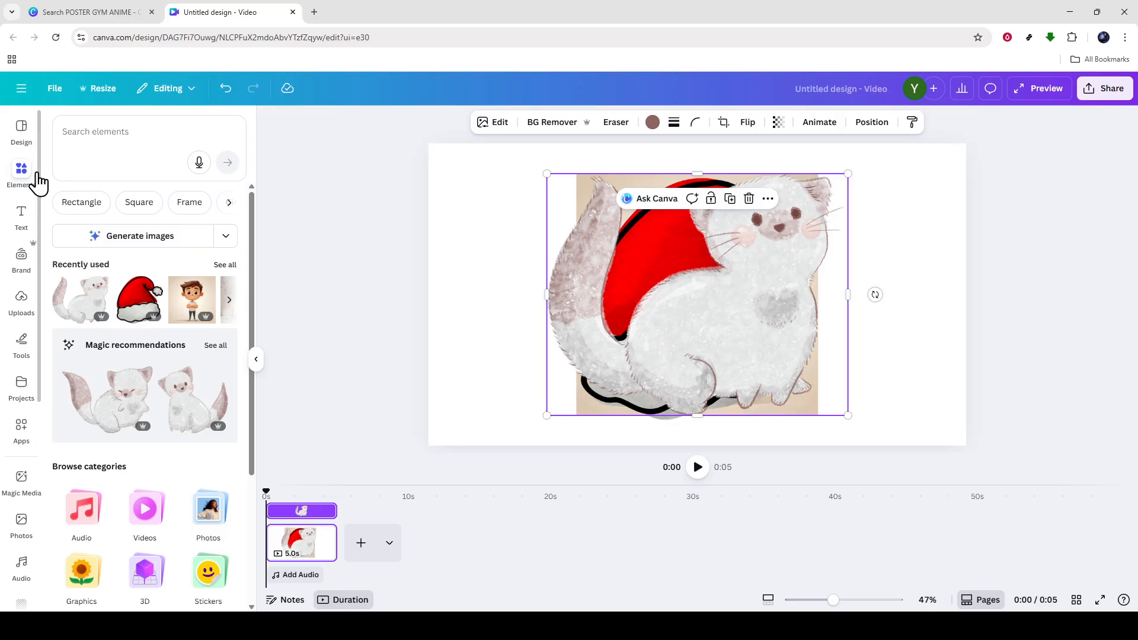
Shrink the cat and the Santa hat to about half size, placing them to the lower left and right of the boy.
{"action": "left_click_drag", "start_coordinate": [847, 173], "coordinate": [704, 287]}
{"action": "left_click_drag", "start_coordinate": [635, 349], "coordinate": [524, 354]}
{"action": "left_click_drag", "start_coordinate": [693, 299], "coordinate": [848, 291]}
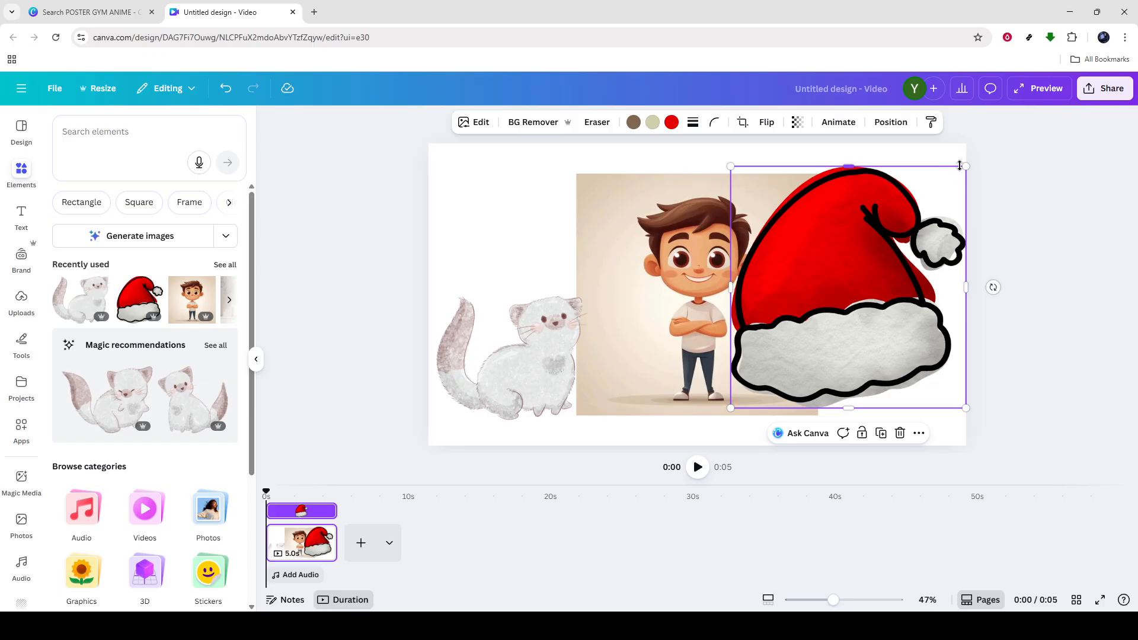
{"action": "left_click_drag", "start_coordinate": [968, 165], "coordinate": [846, 286]}
{"action": "left_click_drag", "start_coordinate": [791, 344], "coordinate": [824, 296]}
{"action": "left_click", "coordinate": [980, 269]}
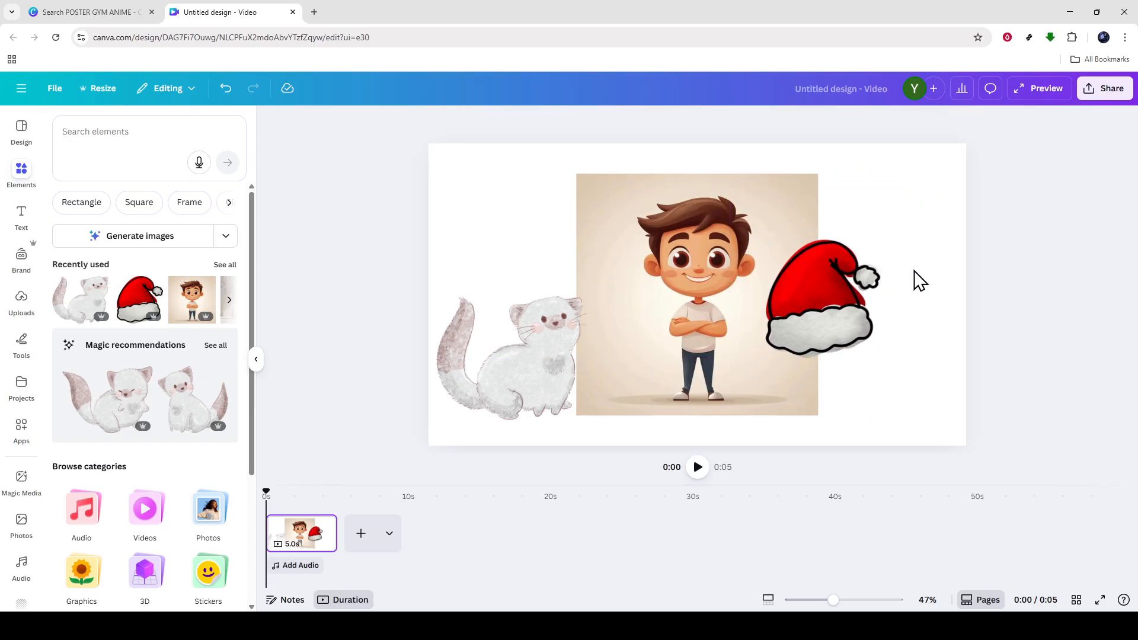
Remove the background from the cartoon boy image.
{"action": "left_click", "coordinate": [670, 295]}
{"action": "left_click", "coordinate": [531, 124]}
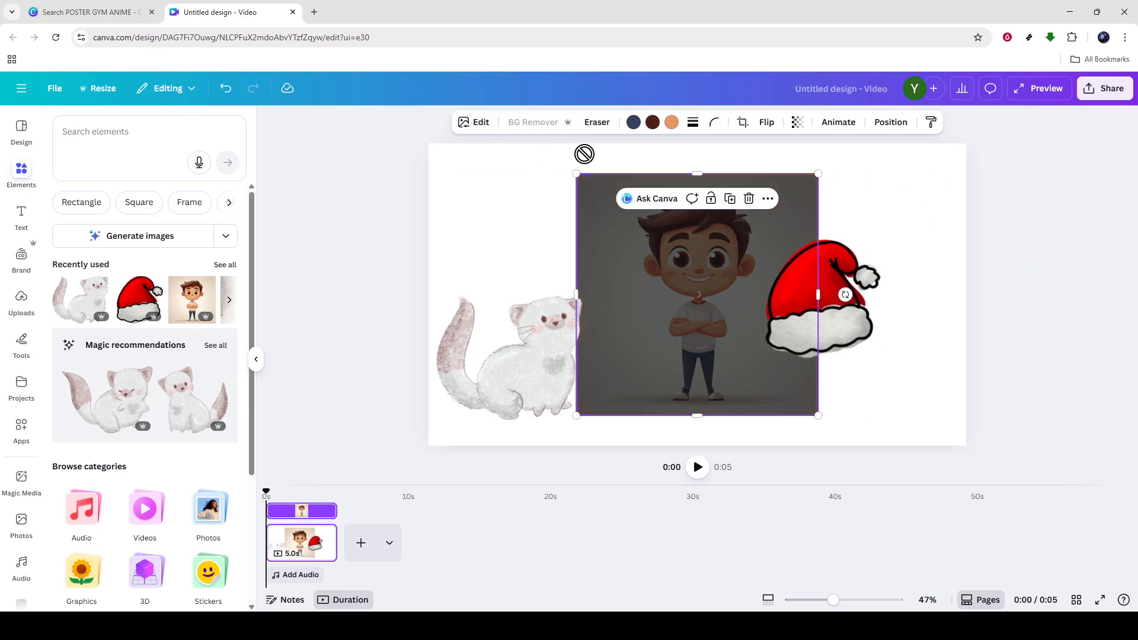
{"action": "left_click", "coordinate": [1038, 297]}
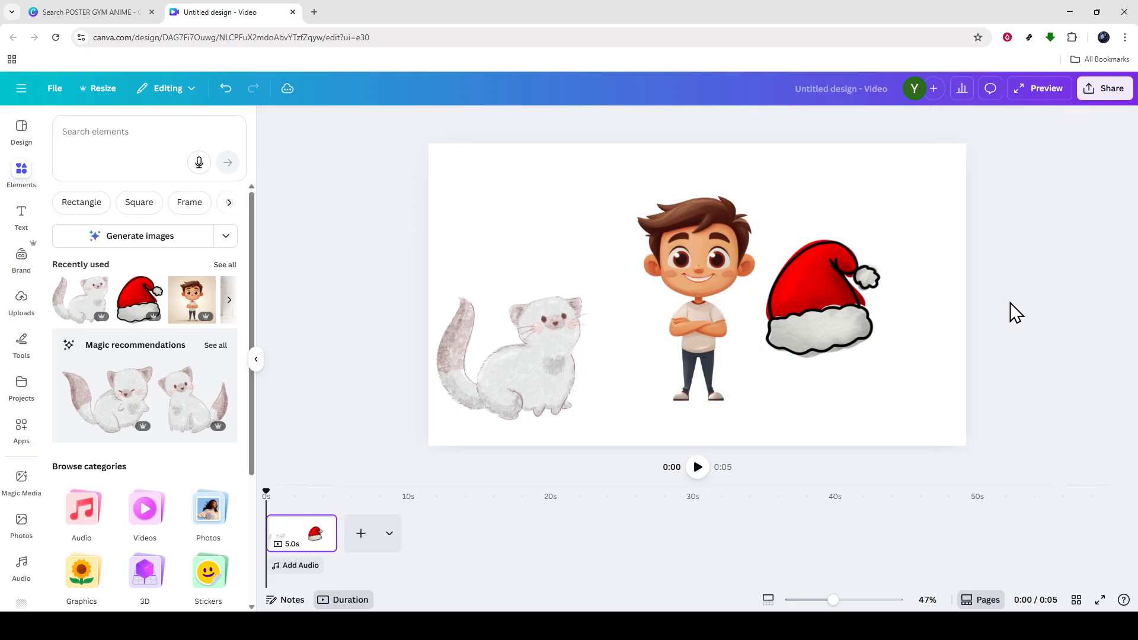
Lower the boy and the cat slightly on the page, and fit the slightly reduced Santa hat on the boy's head.
{"action": "left_click_drag", "start_coordinate": [702, 293], "coordinate": [696, 325]}
{"action": "left_click", "coordinate": [830, 285]}
{"action": "left_click_drag", "start_coordinate": [833, 278], "coordinate": [702, 182]}
{"action": "left_click_drag", "start_coordinate": [745, 145], "coordinate": [733, 164]}
{"action": "left_click_drag", "start_coordinate": [691, 209], "coordinate": [700, 202]}
{"action": "left_click", "coordinate": [803, 282]}
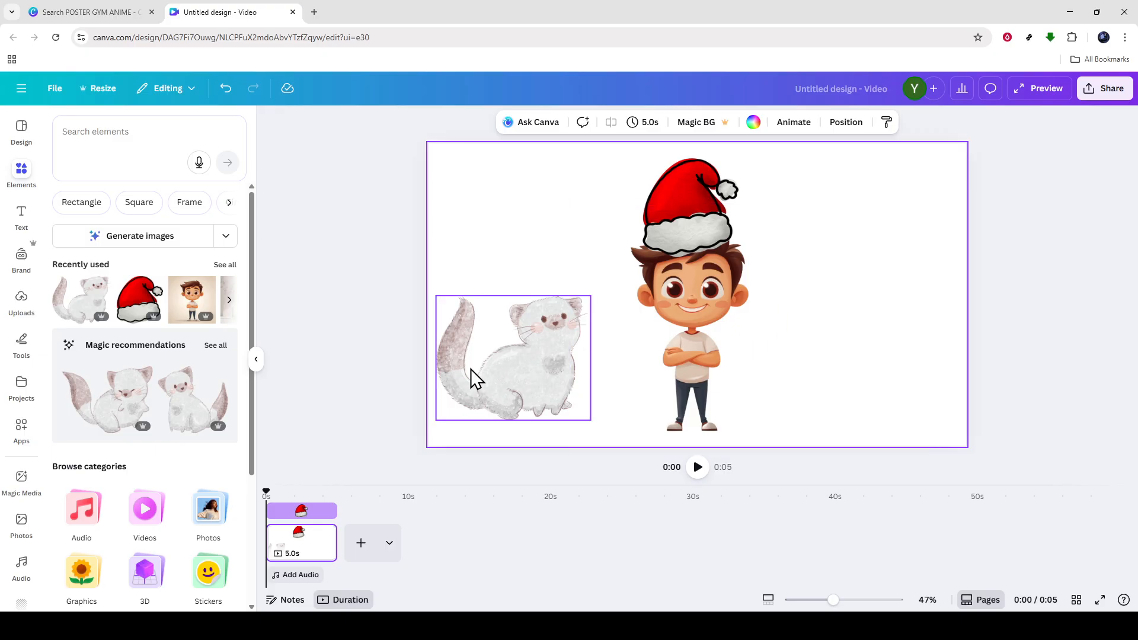
{"action": "left_click_drag", "start_coordinate": [514, 369], "coordinate": [516, 384]}
{"action": "left_click", "coordinate": [415, 321]}
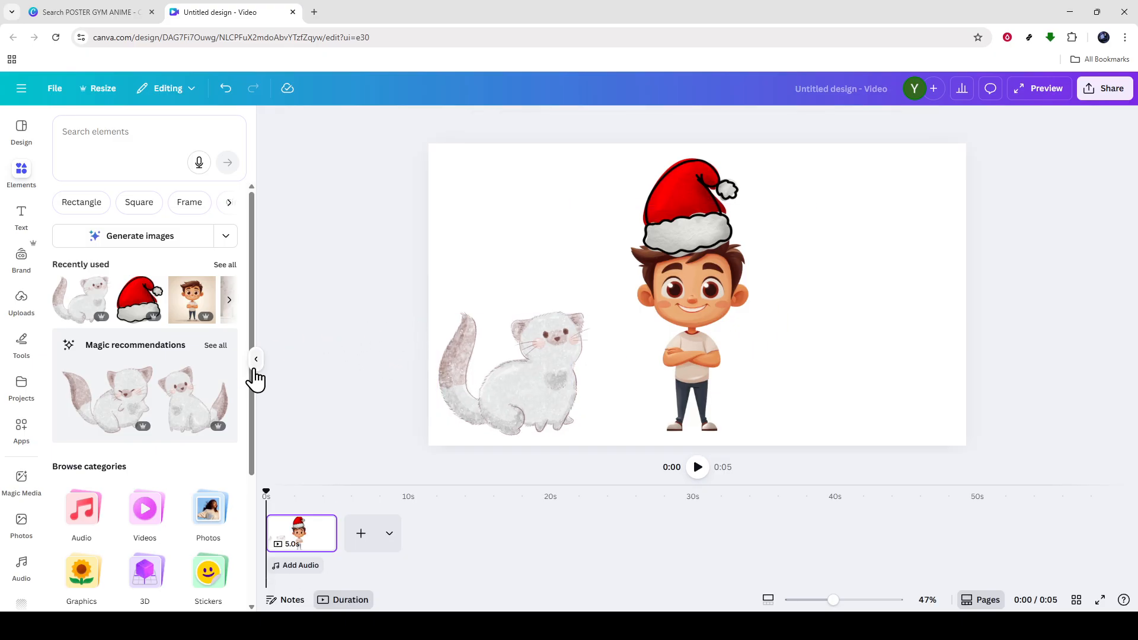
Apply the Breathe animation to the cartoon boy.
{"action": "left_click", "coordinate": [255, 363]}
{"action": "left_click", "coordinate": [592, 308]}
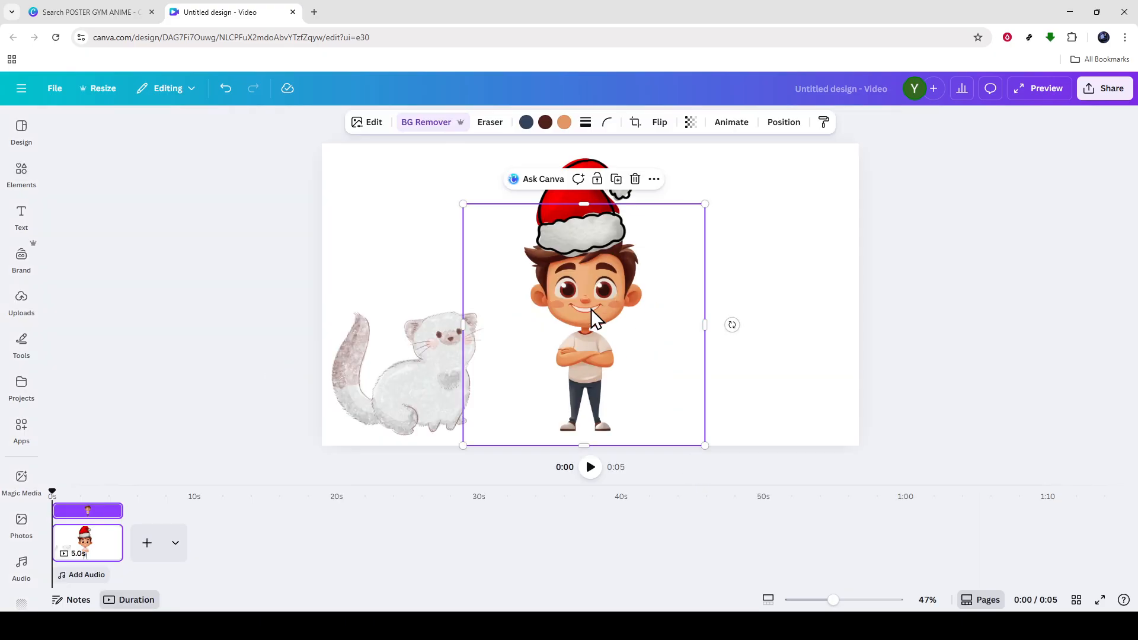
{"action": "left_click", "coordinate": [733, 123]}
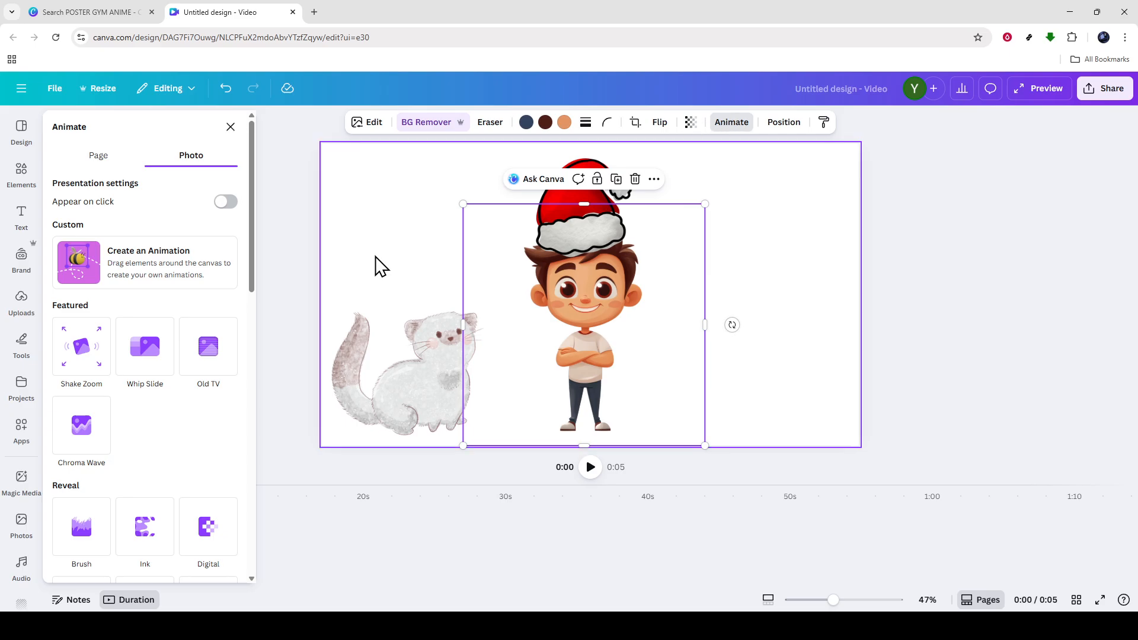
{"action": "scroll", "coordinate": [177, 457], "scroll_direction": "down", "scroll_amount": 3}
{"action": "scroll", "coordinate": [152, 460], "scroll_direction": "down", "scroll_amount": 3}
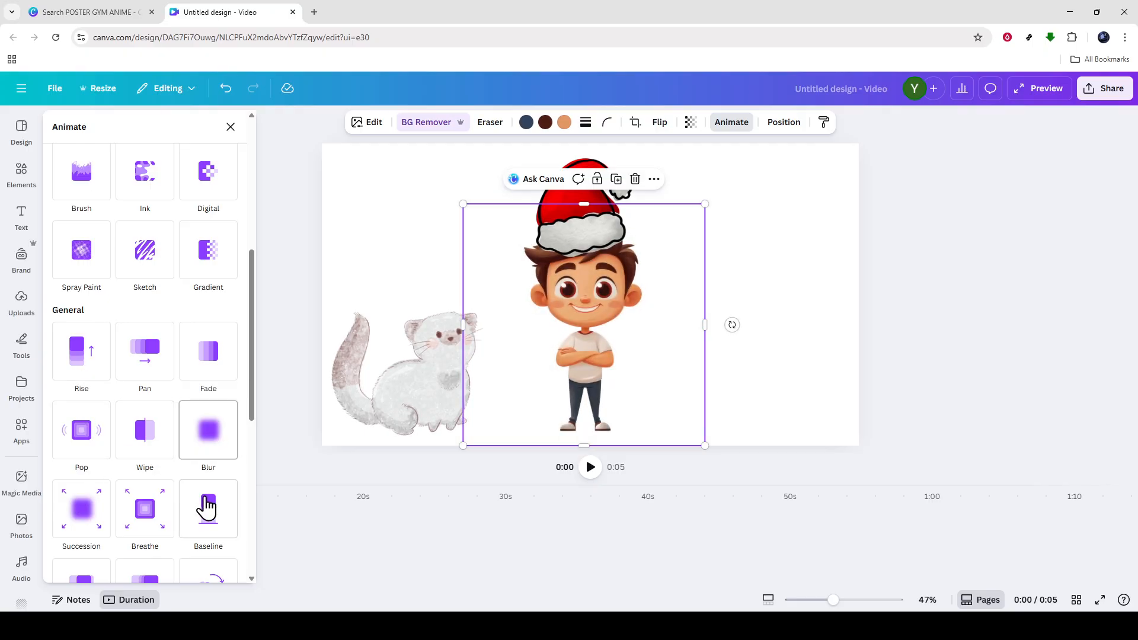
{"action": "left_click", "coordinate": [147, 524]}
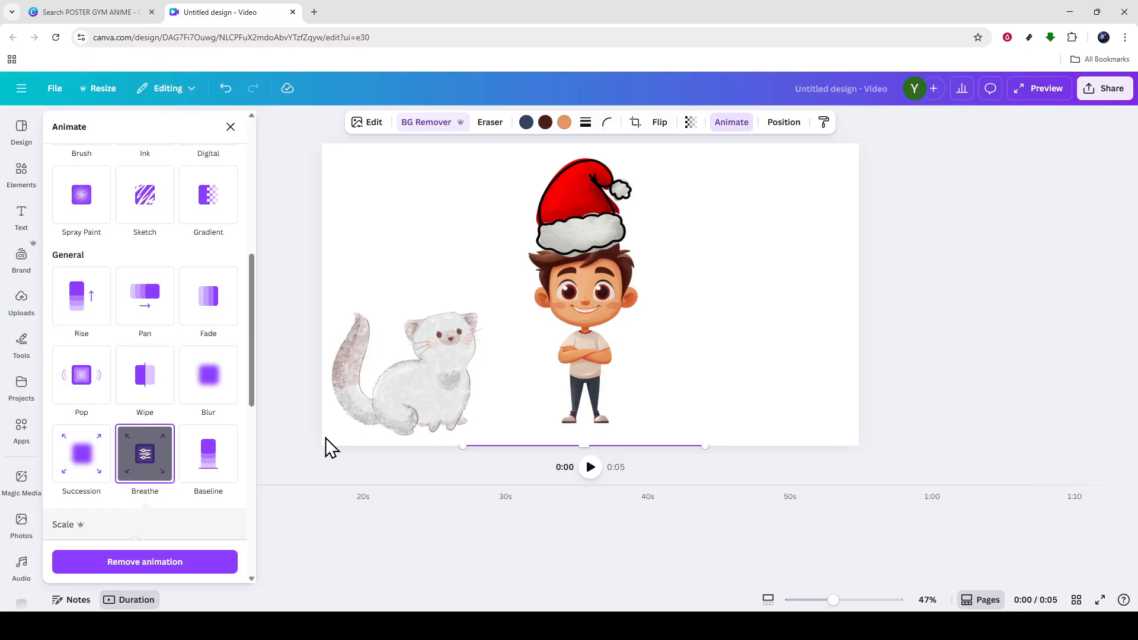
{"action": "scroll", "coordinate": [243, 496], "scroll_direction": "down", "scroll_amount": 2}
{"action": "scroll", "coordinate": [243, 496], "scroll_direction": "down", "scroll_amount": 1}
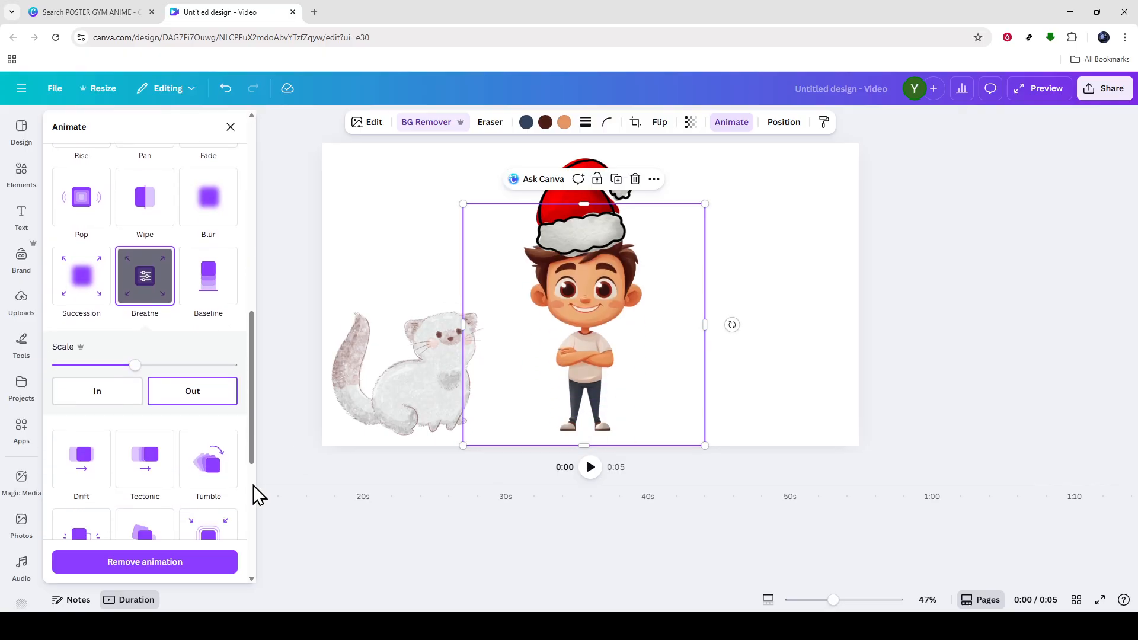
{"action": "left_click", "coordinate": [308, 405]}
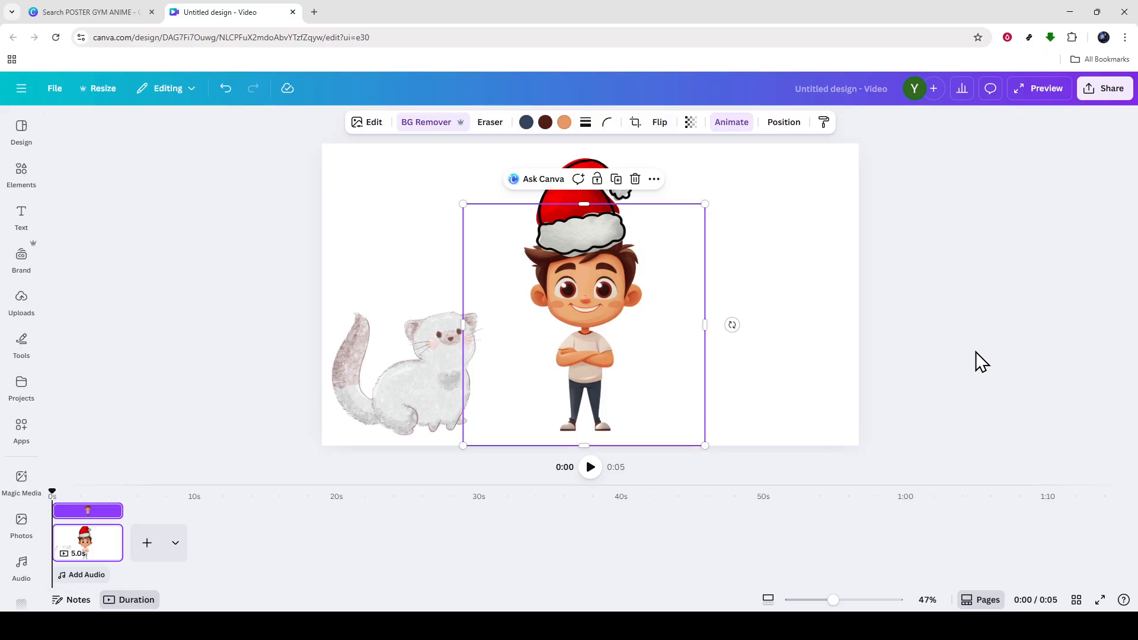
{"action": "left_click", "coordinate": [883, 356]}
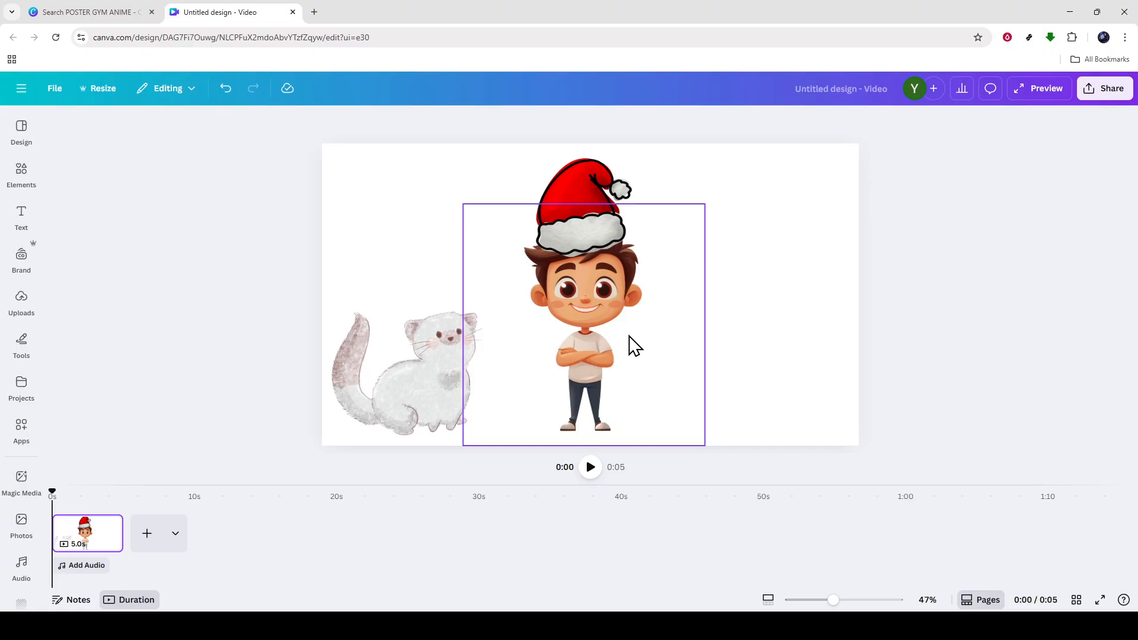
Create a custom animation that moves the boy along a path to the right side of the page at minimum speed.
{"action": "left_click", "coordinate": [588, 320]}
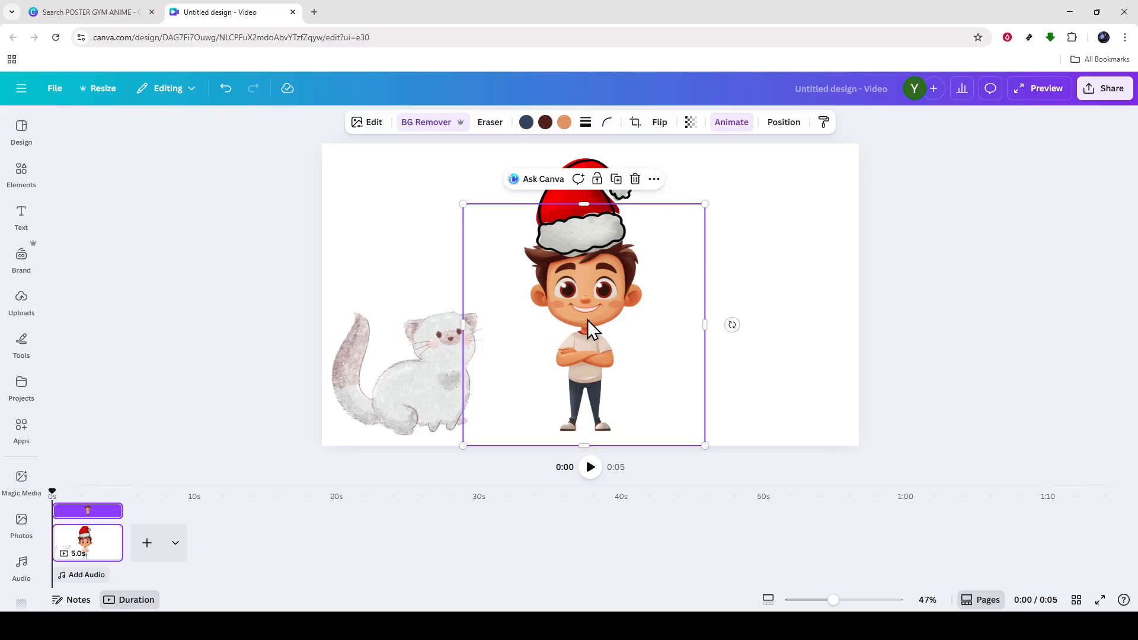
{"action": "left_click", "coordinate": [734, 123]}
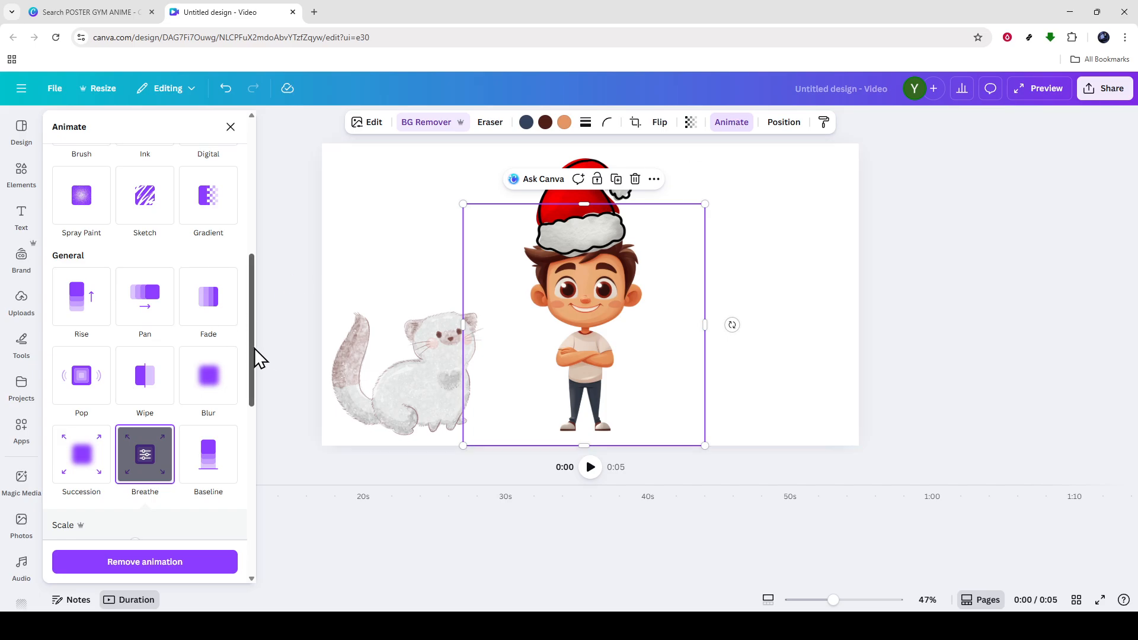
{"action": "scroll", "coordinate": [188, 450], "scroll_direction": "down", "scroll_amount": 5}
{"action": "scroll", "coordinate": [183, 465], "scroll_direction": "up", "scroll_amount": 12}
{"action": "left_click", "coordinate": [145, 271]}
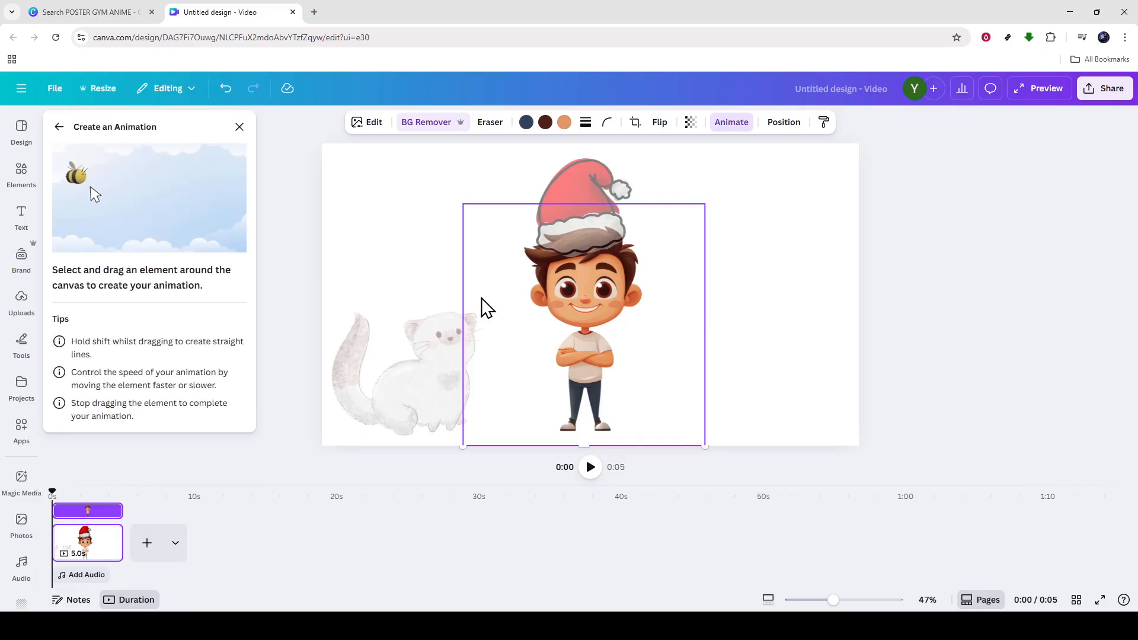
{"action": "mouse_move", "coordinate": [575, 334]}
{"action": "left_mouse_down"}
{"action": "mouse_move", "coordinate": [589, 321]}
{"action": "mouse_move", "coordinate": [570, 333]}
{"action": "mouse_move", "coordinate": [580, 322]}
{"action": "mouse_move", "coordinate": [784, 322]}
{"action": "left_mouse_up"}
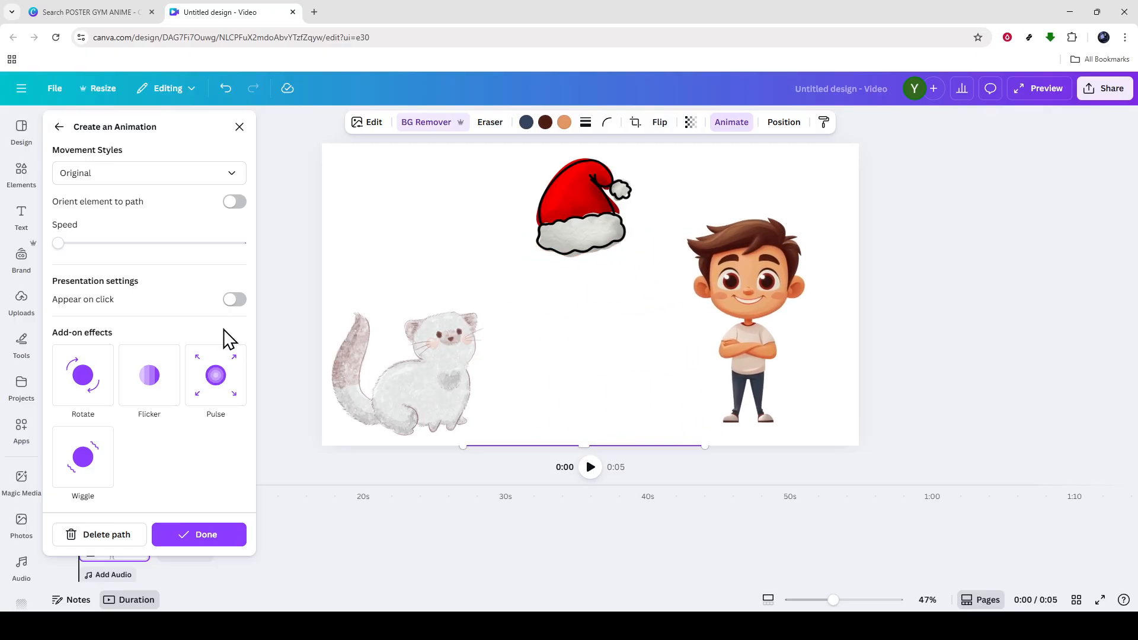
{"action": "mouse_move", "coordinate": [59, 243]}
{"action": "left_mouse_down"}
{"action": "mouse_move", "coordinate": [138, 245]}
{"action": "mouse_move", "coordinate": [41, 254]}
{"action": "left_mouse_up"}
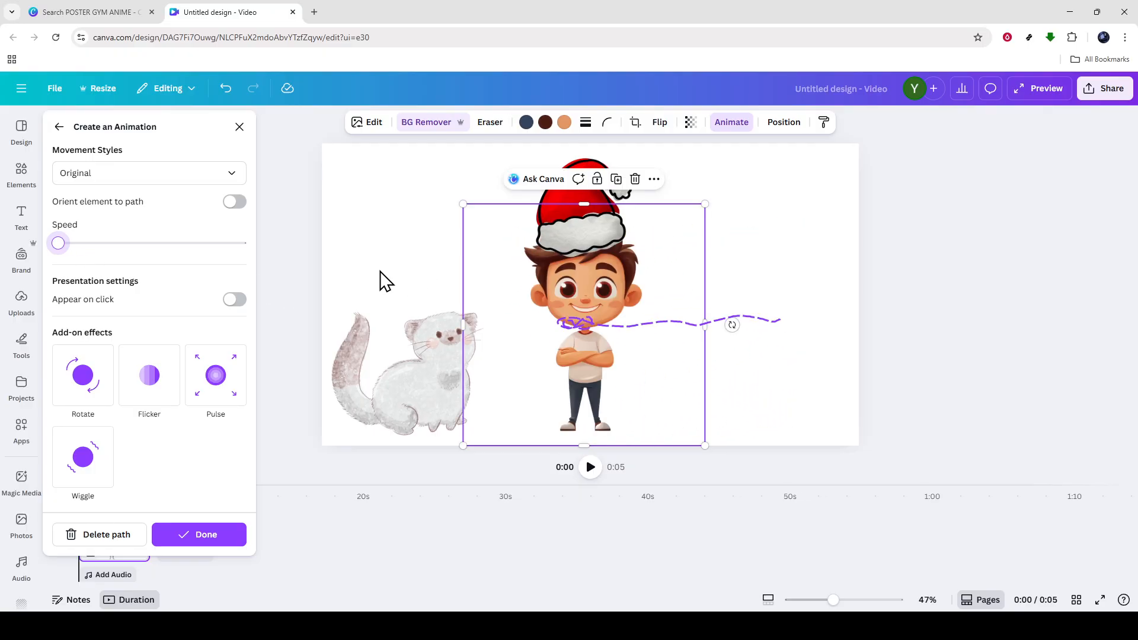
{"action": "left_click", "coordinate": [325, 233]}
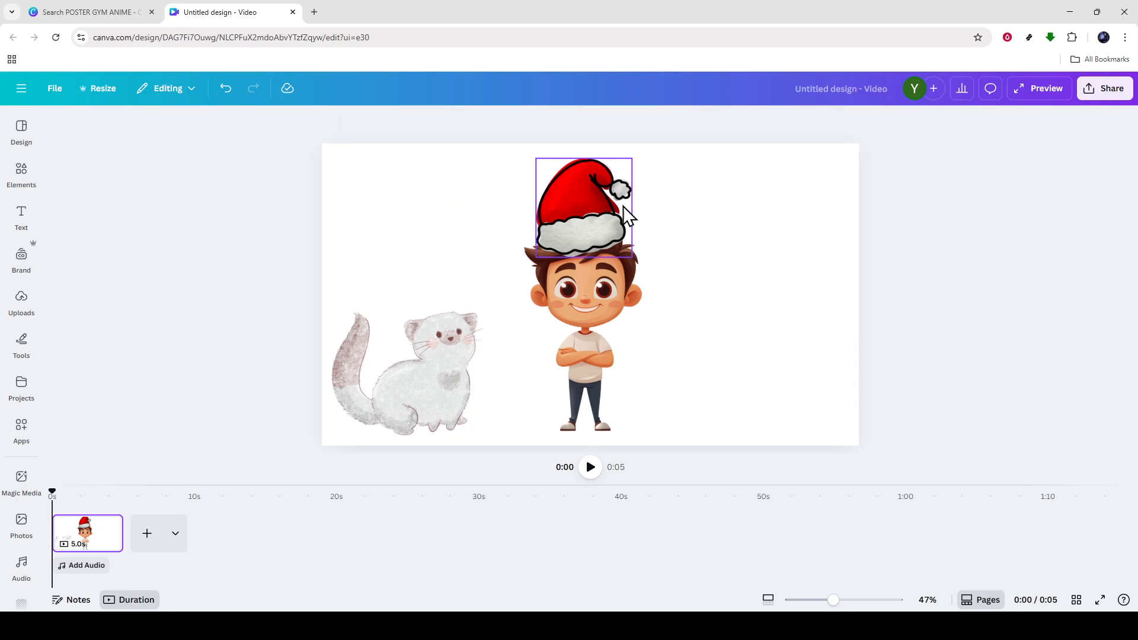
Create a custom animation that moves the Santa hat along a path to the right, following the boy.
{"action": "left_click", "coordinate": [588, 206]}
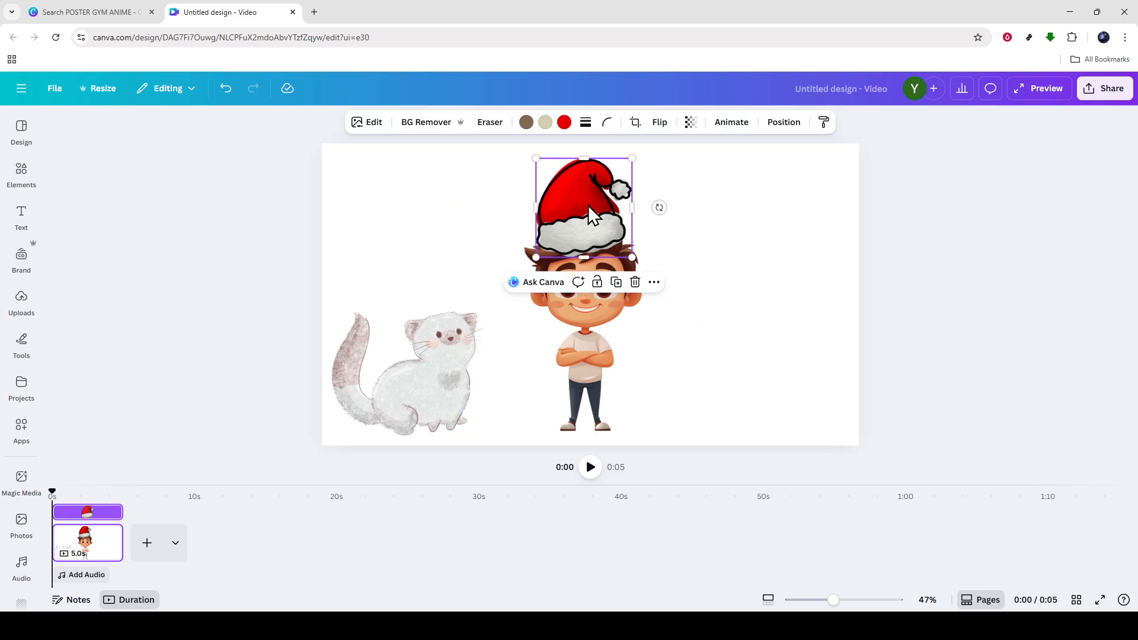
{"action": "left_click", "coordinate": [729, 124]}
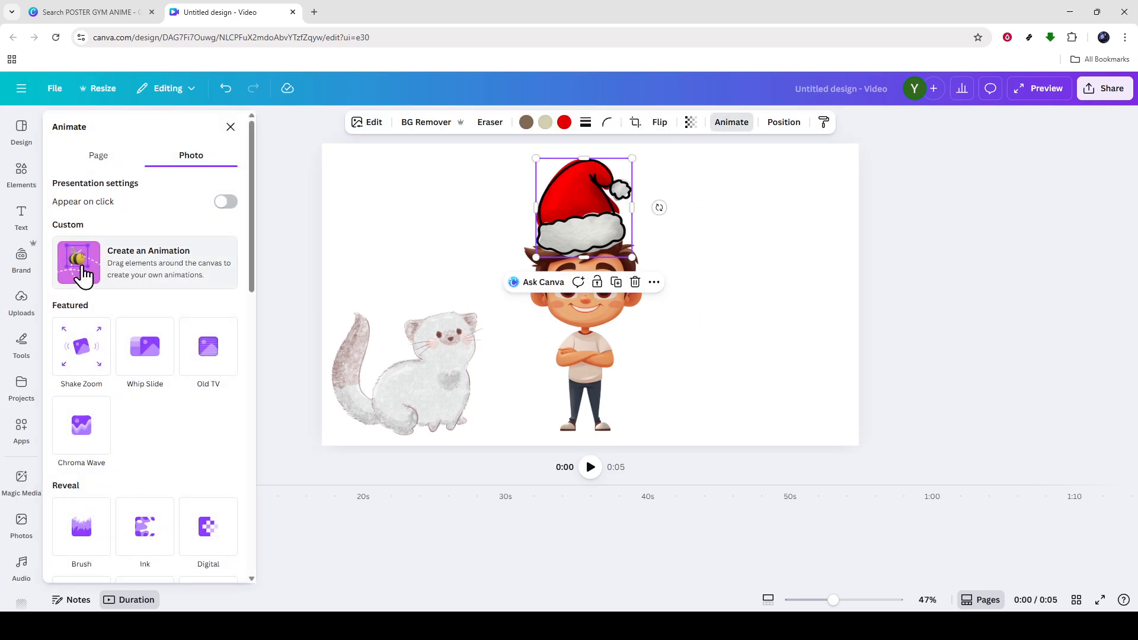
{"action": "left_click", "coordinate": [84, 276]}
{"action": "mouse_move", "coordinate": [606, 223]}
{"action": "left_mouse_down"}
{"action": "mouse_move", "coordinate": [593, 228]}
{"action": "mouse_move", "coordinate": [581, 212]}
{"action": "mouse_move", "coordinate": [609, 226]}
{"action": "mouse_move", "coordinate": [598, 221]}
{"action": "mouse_move", "coordinate": [797, 225]}
{"action": "left_mouse_up"}
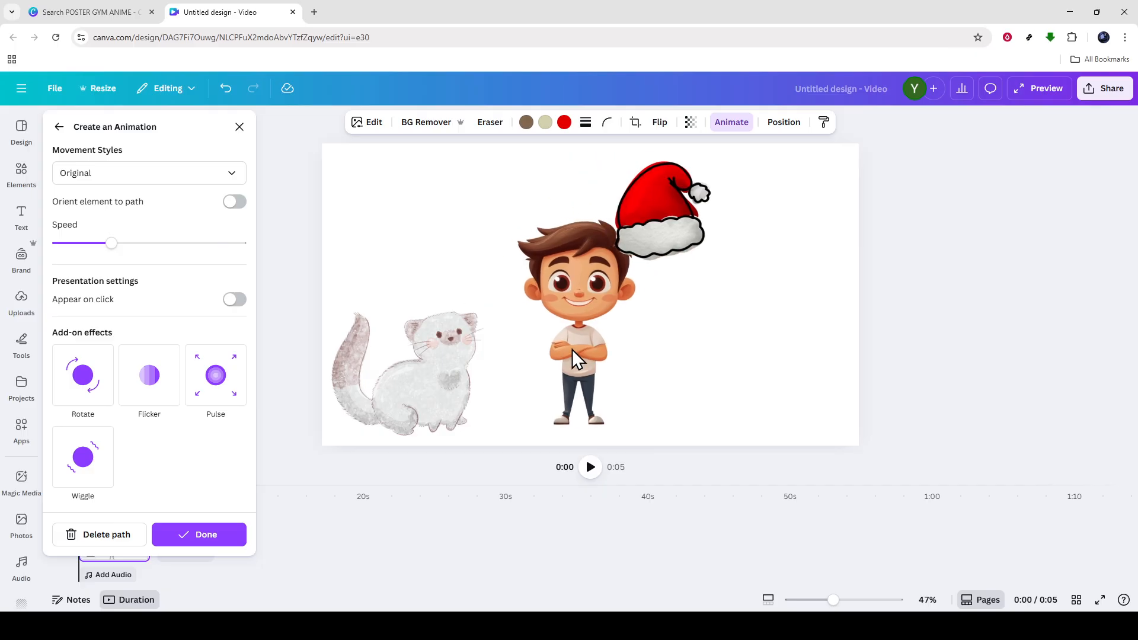
Duplicate the page with the boy, Santa hat and cat as a second video page.
{"action": "left_click", "coordinate": [449, 378]}
{"action": "right_click", "coordinate": [446, 369]}
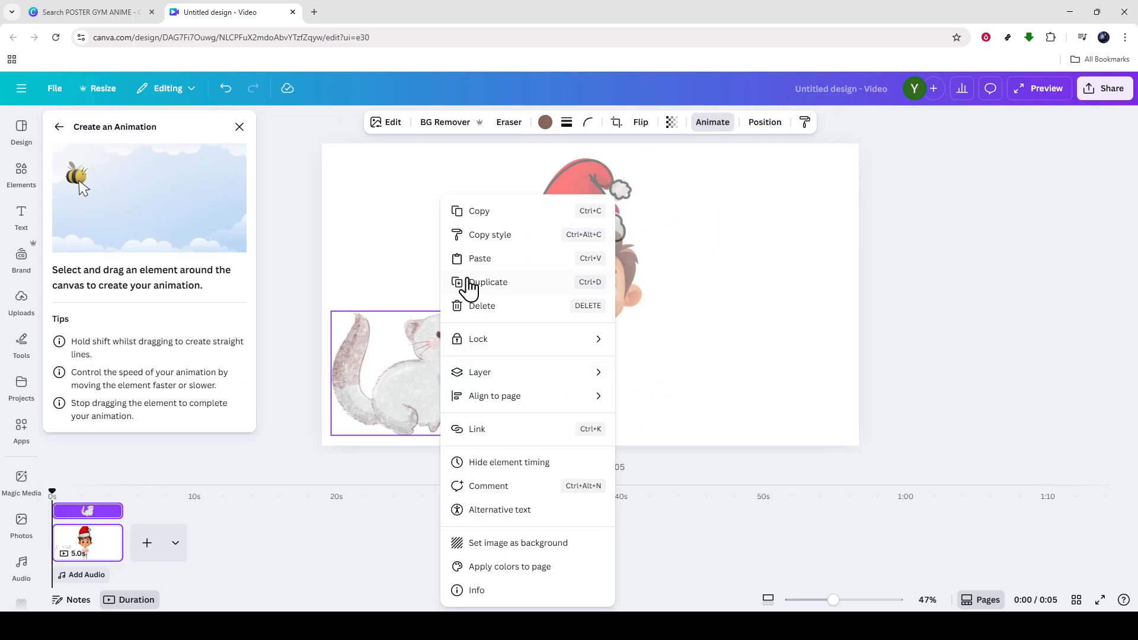
{"action": "key", "text": "Escape"}
{"action": "right_click", "coordinate": [86, 546]}
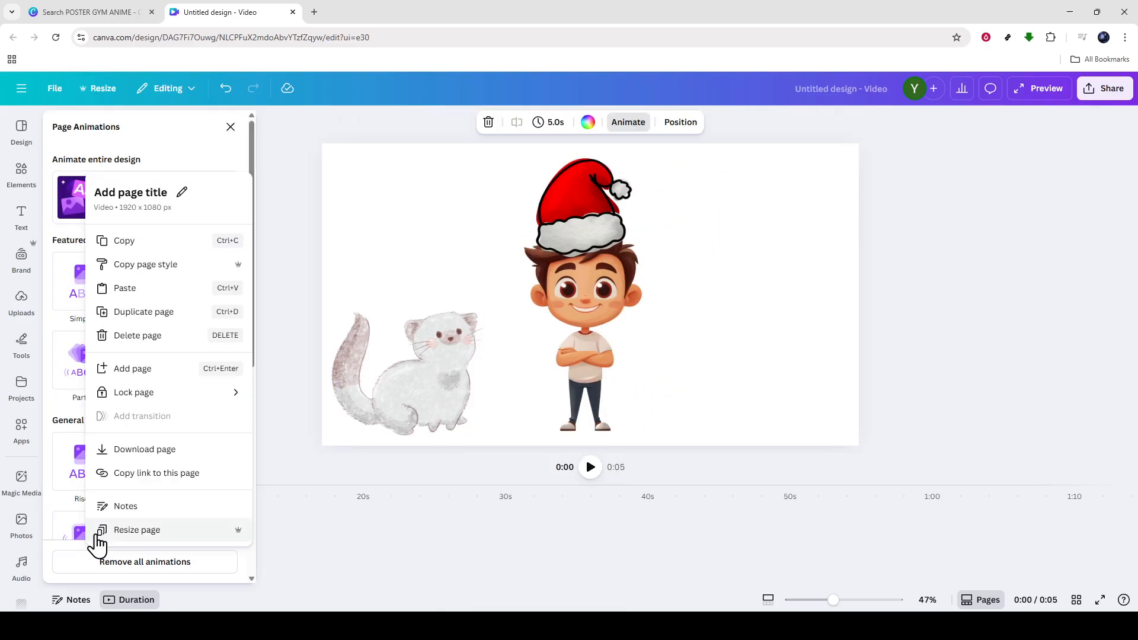
{"action": "left_click", "coordinate": [153, 312]}
{"action": "left_click", "coordinate": [273, 542]}
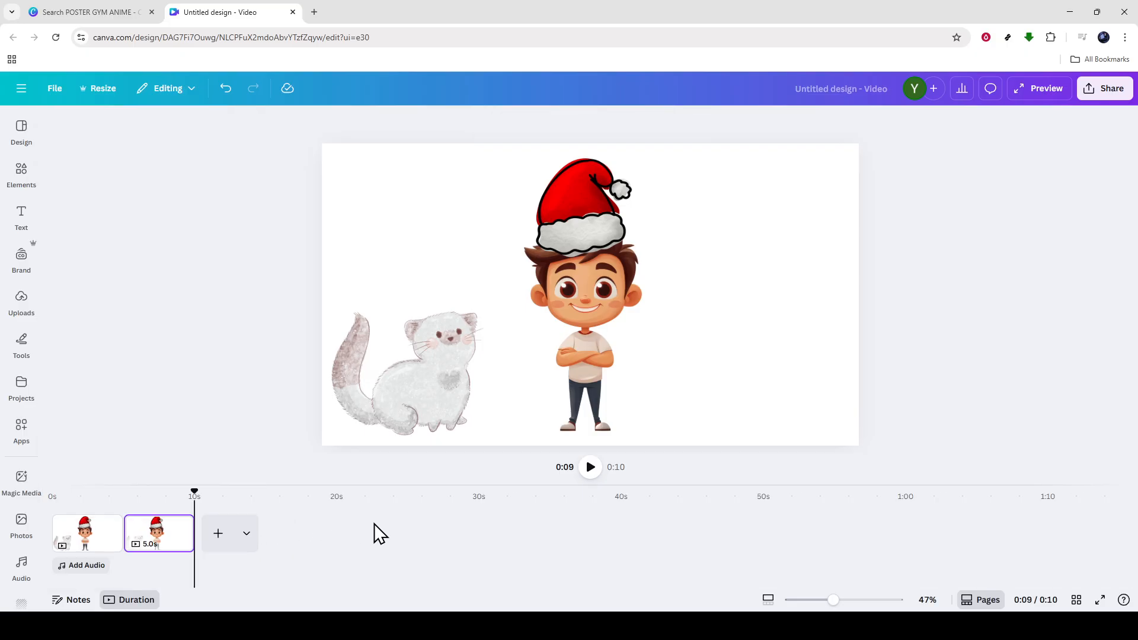
Add a Match & Move transition between the first and second pages.
{"action": "left_click", "coordinate": [162, 541]}
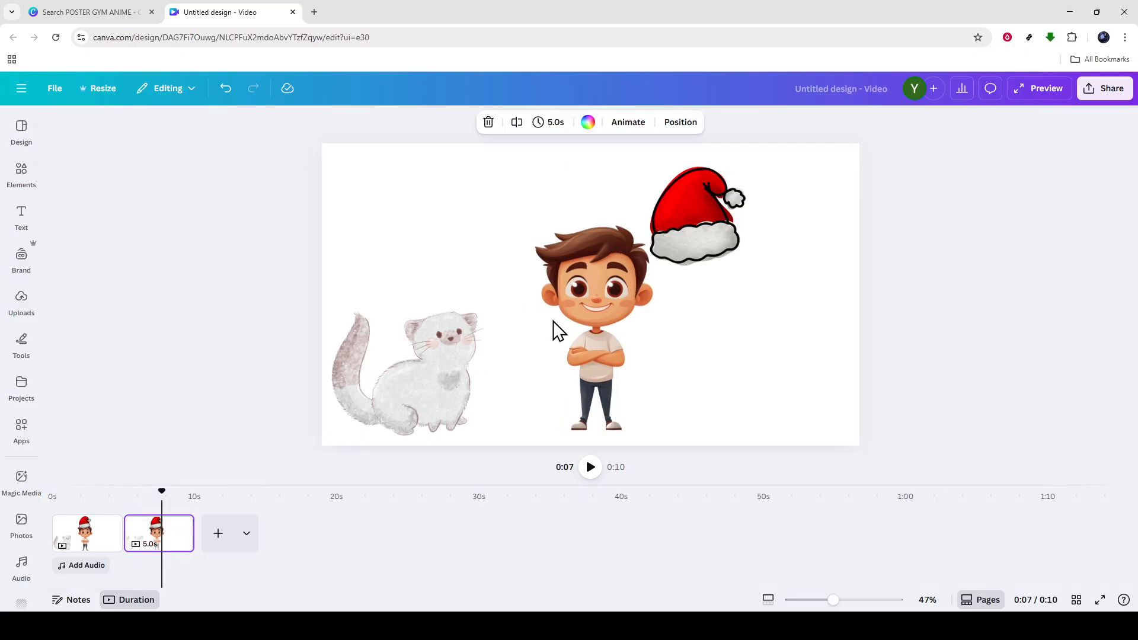
{"action": "left_click", "coordinate": [595, 304]}
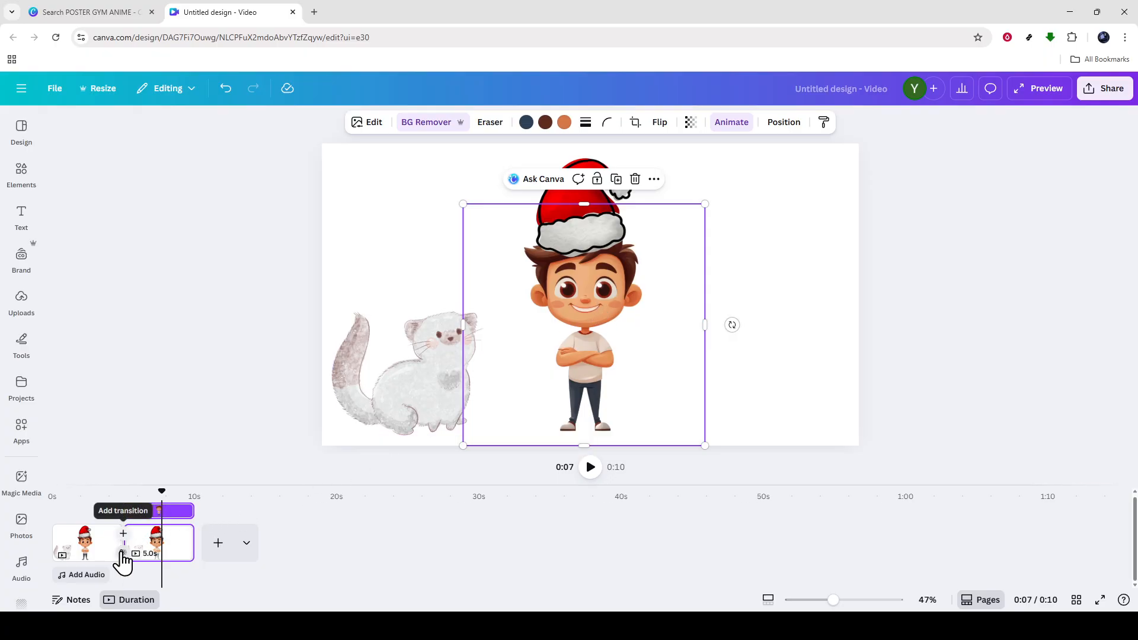
{"action": "left_click", "coordinate": [122, 553]}
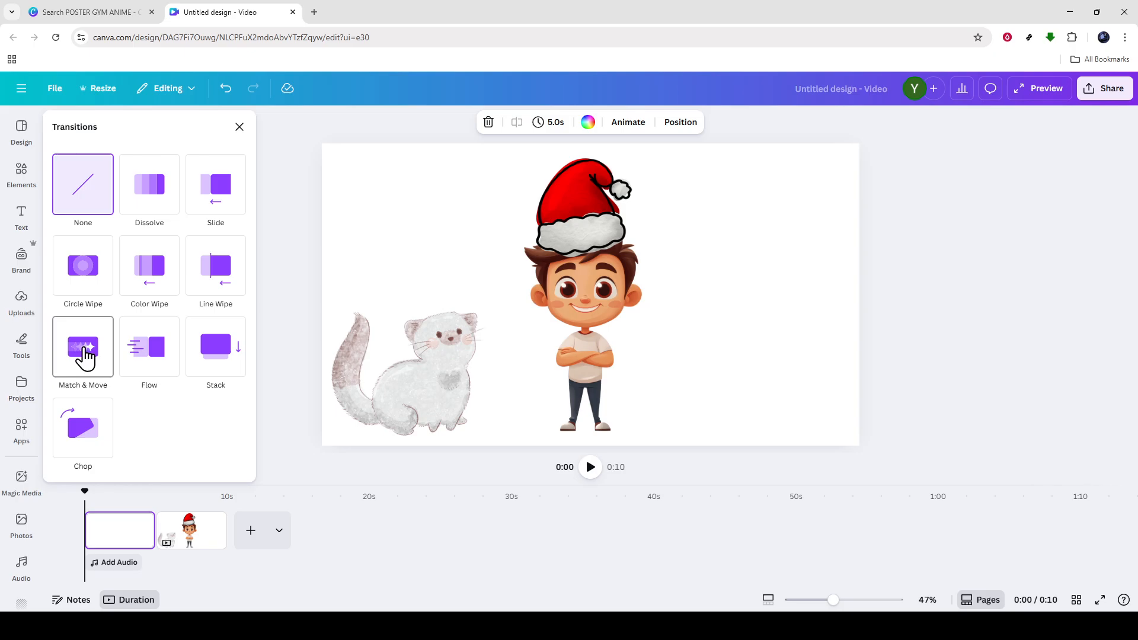
{"action": "left_click", "coordinate": [86, 358]}
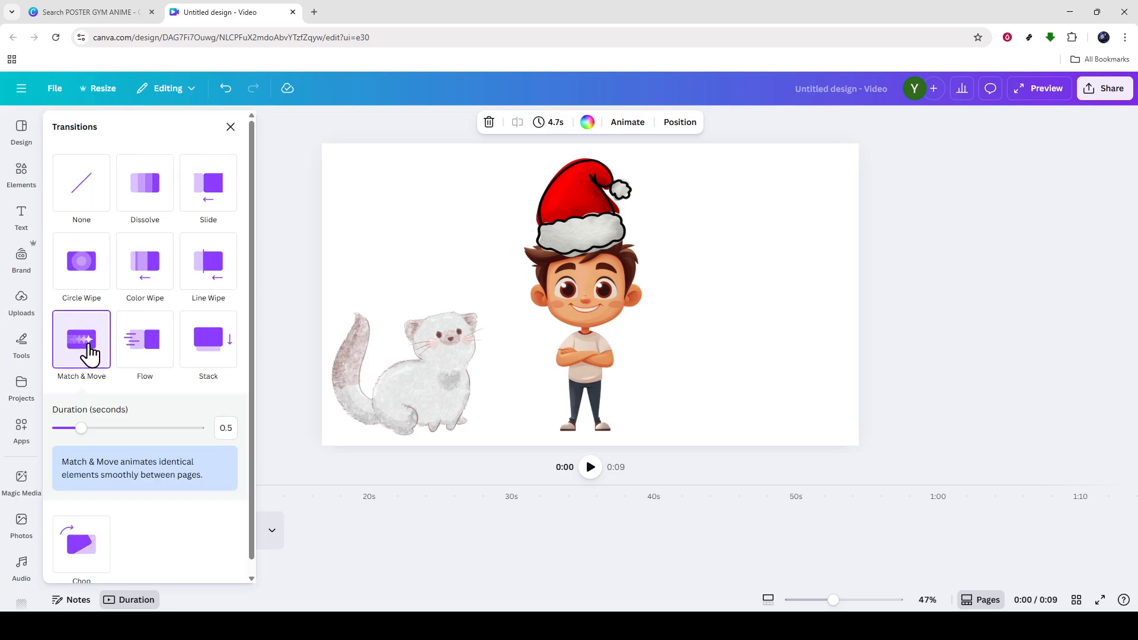
Move the cat on the first page to the right side of the boy.
{"action": "left_click", "coordinate": [439, 389]}
{"action": "left_click_drag", "start_coordinate": [435, 380], "coordinate": [774, 373]}
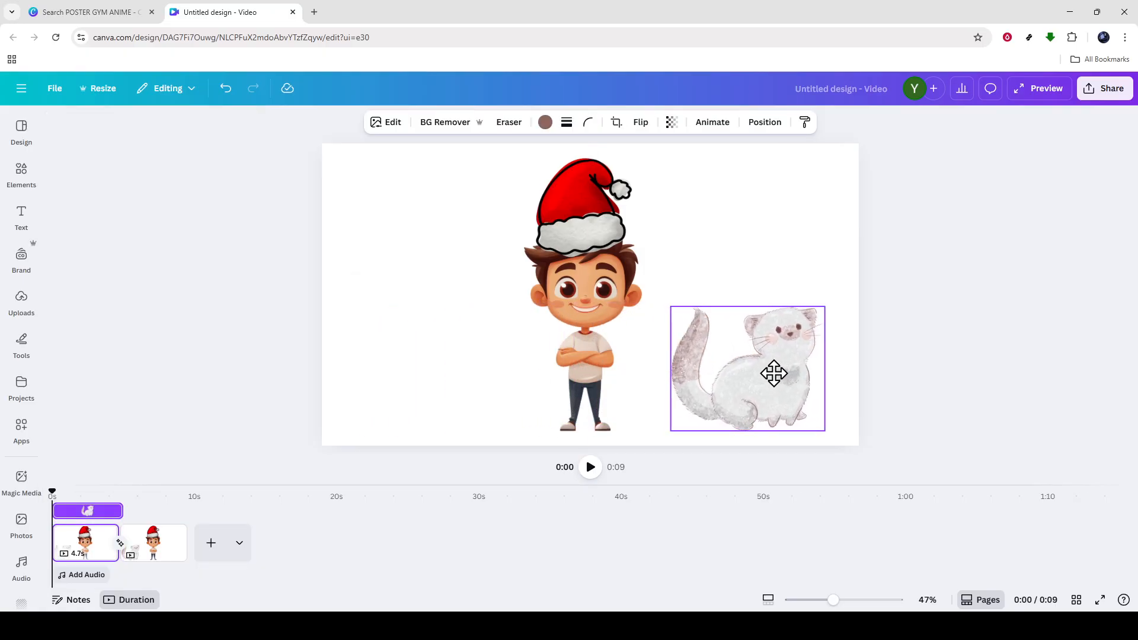
{"action": "left_click", "coordinate": [25, 178]}
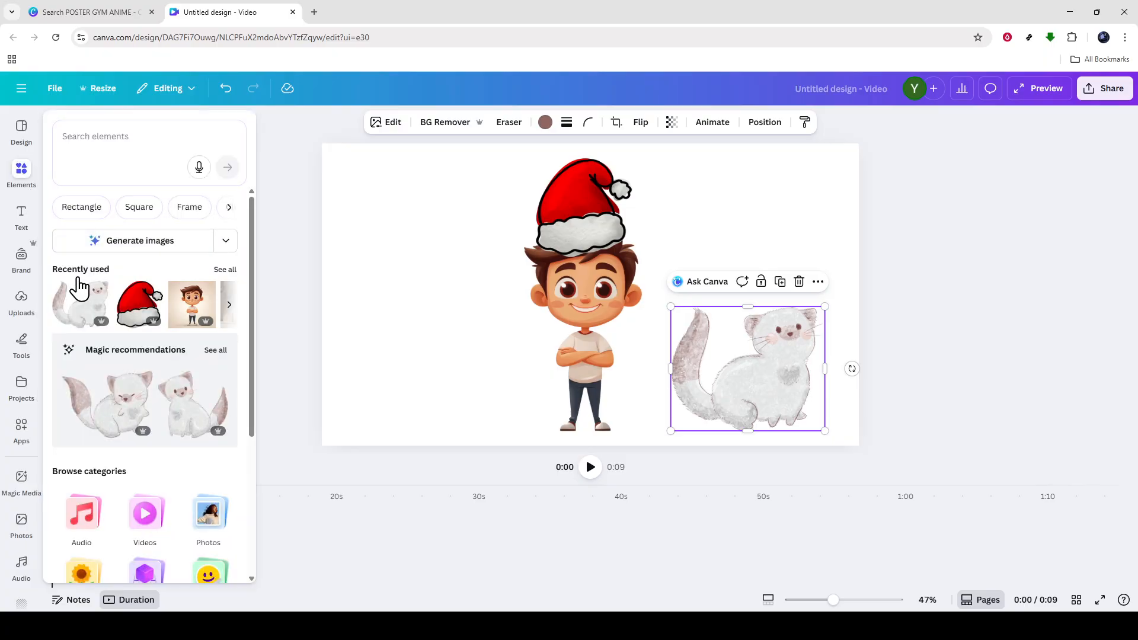
{"action": "left_click", "coordinate": [24, 255]}
{"action": "left_click", "coordinate": [428, 328]}
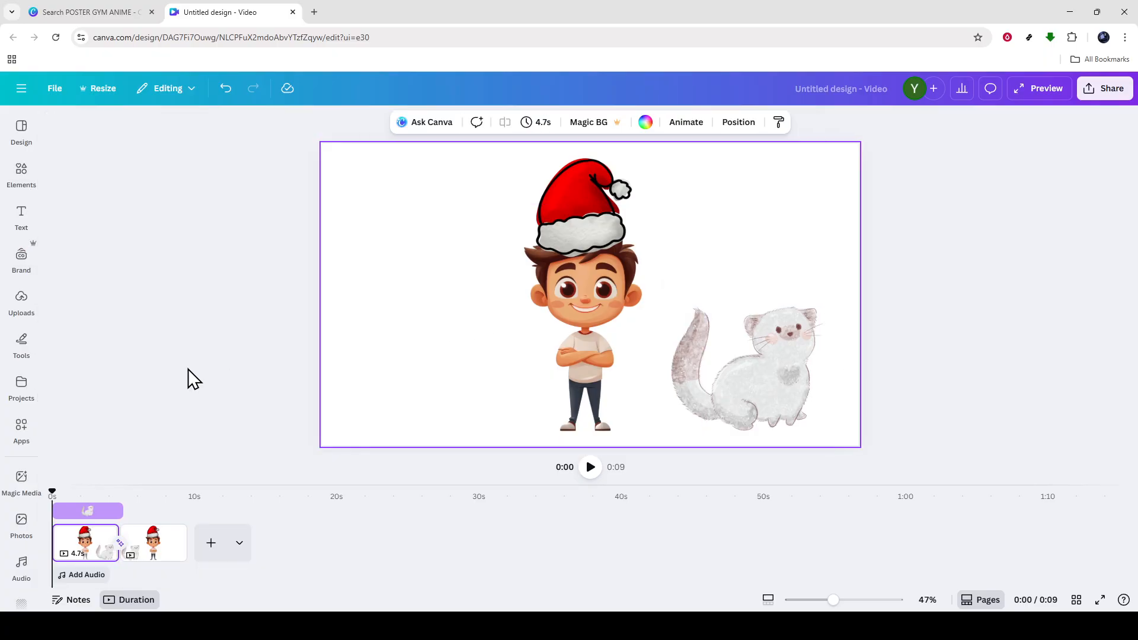
Create a custom animation that moves the cat along a path to the left side of the first page, and play the video.
{"action": "left_click", "coordinate": [757, 375]}
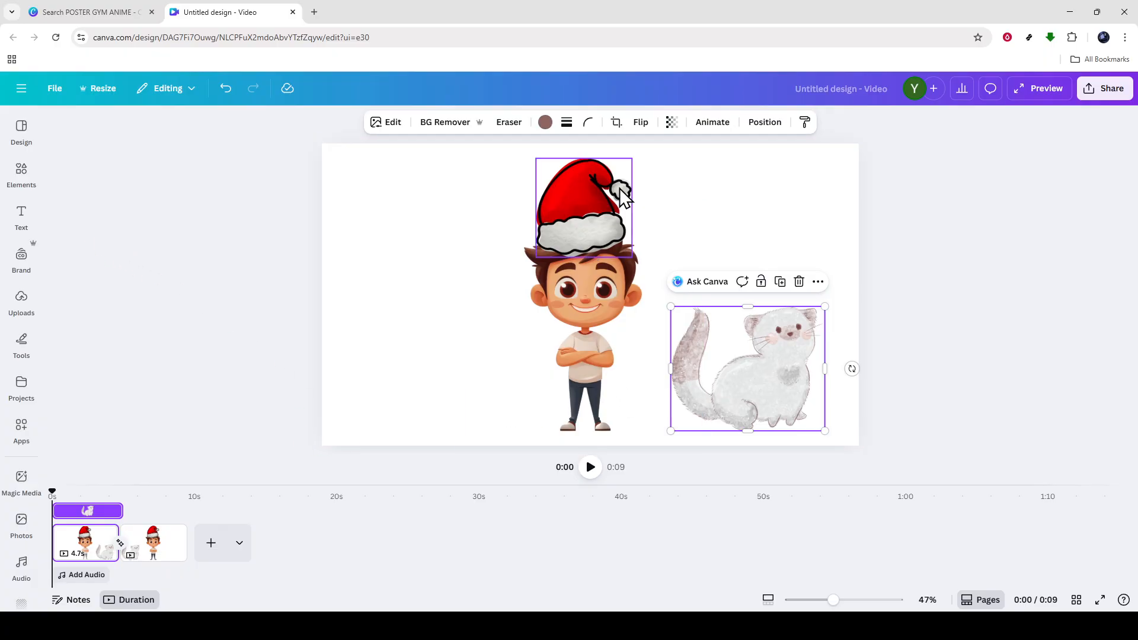
{"action": "left_click", "coordinate": [703, 124]}
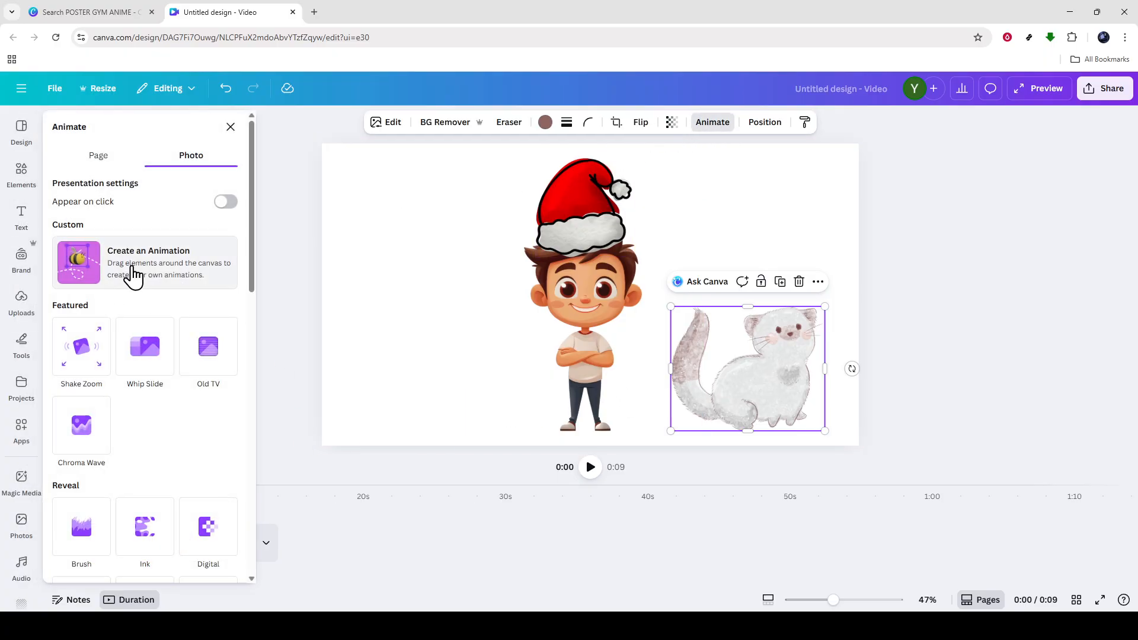
{"action": "left_click", "coordinate": [135, 272]}
{"action": "mouse_move", "coordinate": [706, 358]}
{"action": "left_mouse_down"}
{"action": "mouse_move", "coordinate": [777, 377]}
{"action": "mouse_move", "coordinate": [759, 377]}
{"action": "mouse_move", "coordinate": [772, 366]}
{"action": "mouse_move", "coordinate": [466, 376]}
{"action": "mouse_move", "coordinate": [432, 389]}
{"action": "left_mouse_up"}
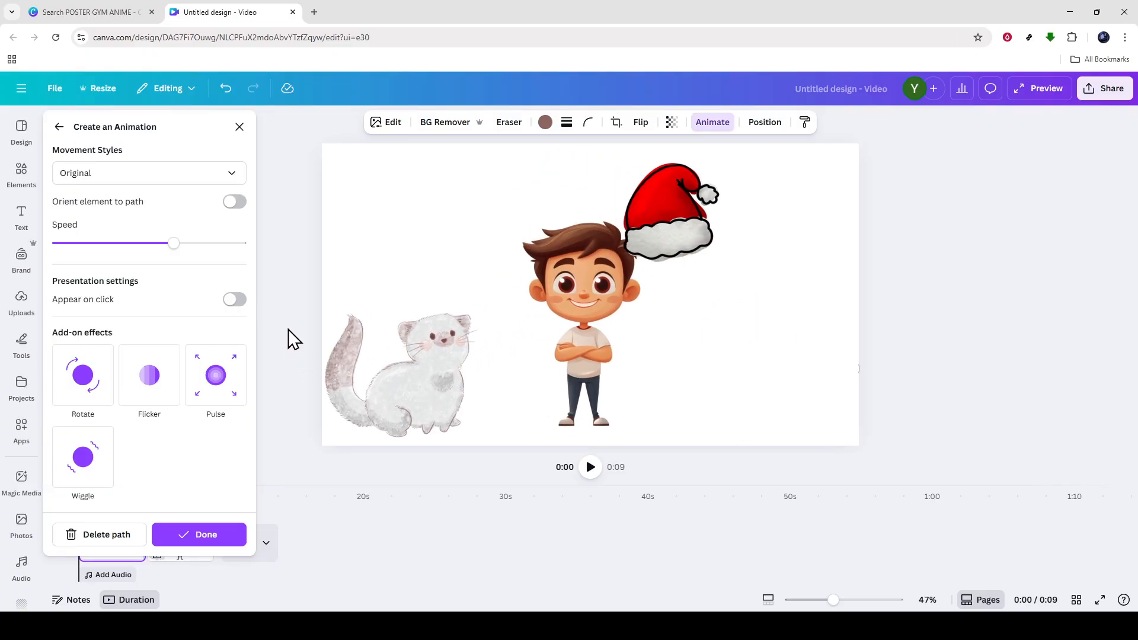
{"action": "left_click", "coordinate": [287, 330]}
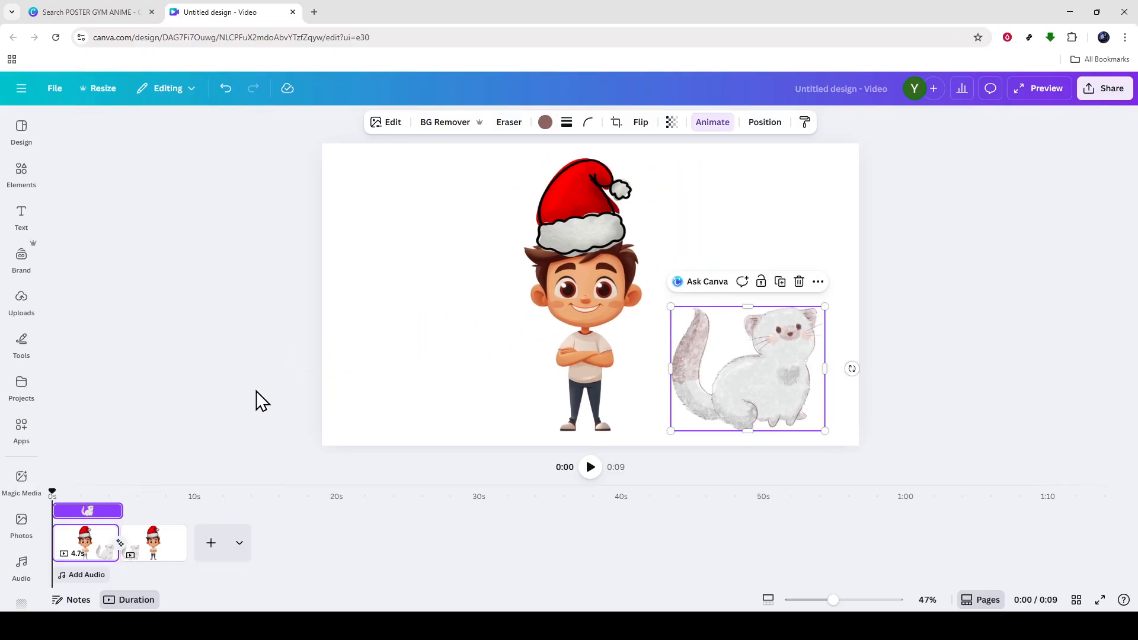
{"action": "left_click", "coordinate": [590, 468]}
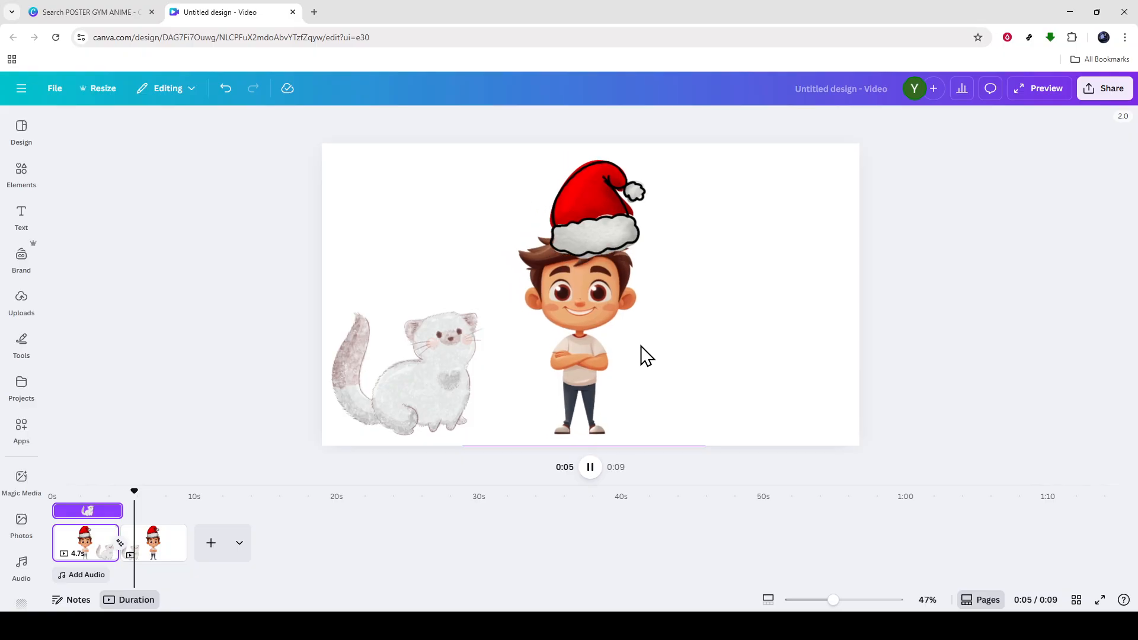
Review the download settings for the video, with MP4 Video as the file type and pages 1–2 selected, and close them.
{"action": "left_click", "coordinate": [1115, 99]}
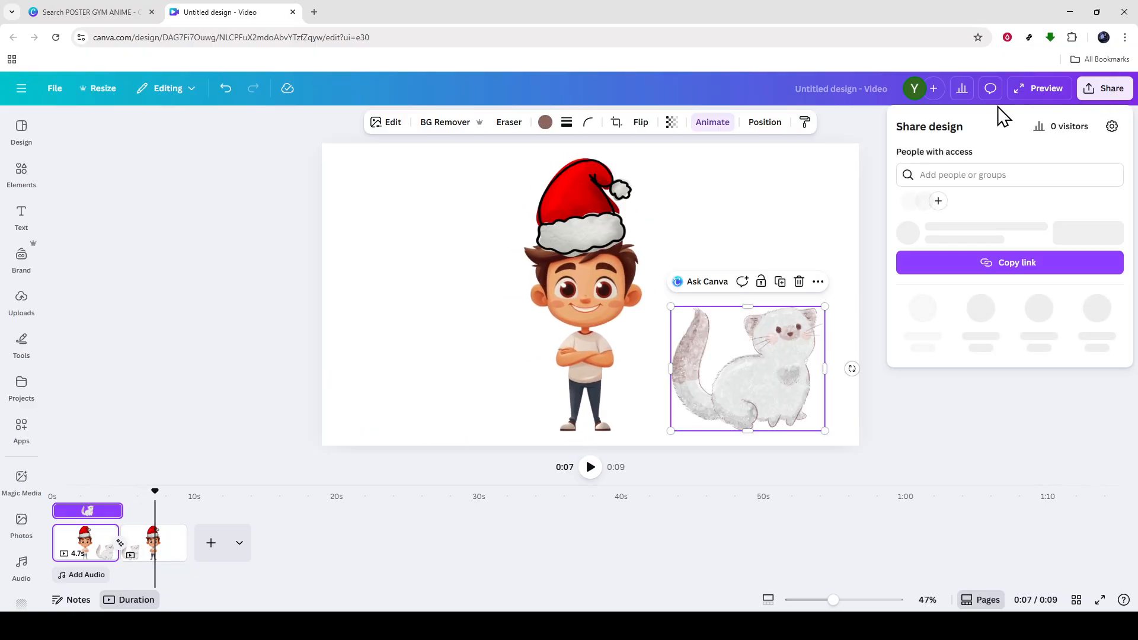
{"action": "left_click", "coordinate": [927, 347]}
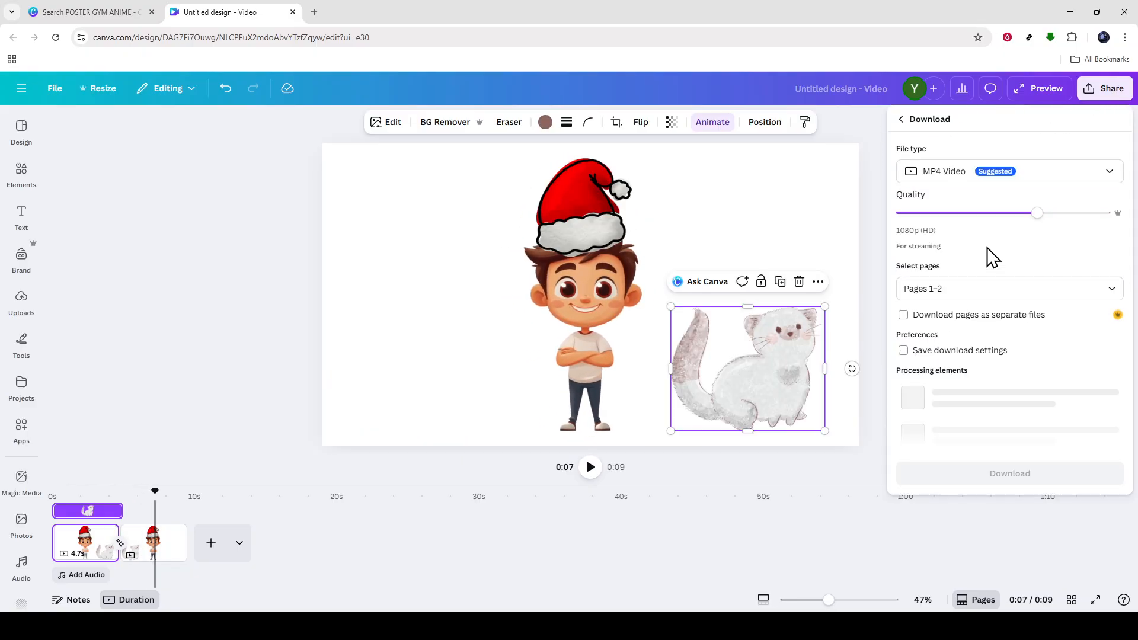
{"action": "left_click", "coordinate": [984, 175]}
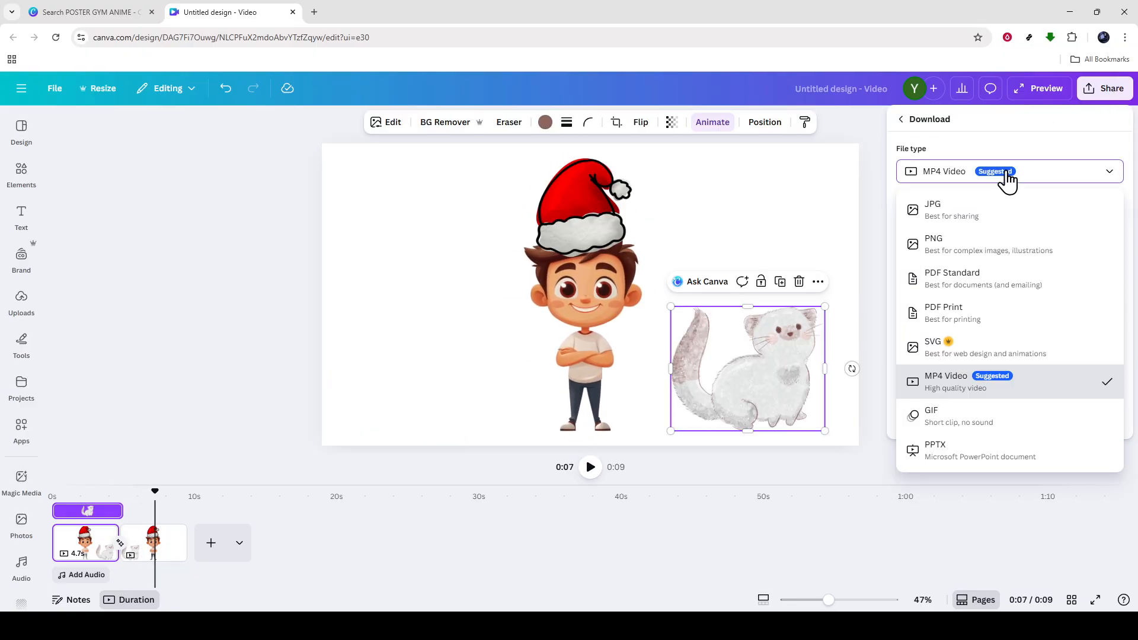
{"action": "left_click", "coordinate": [990, 388]}
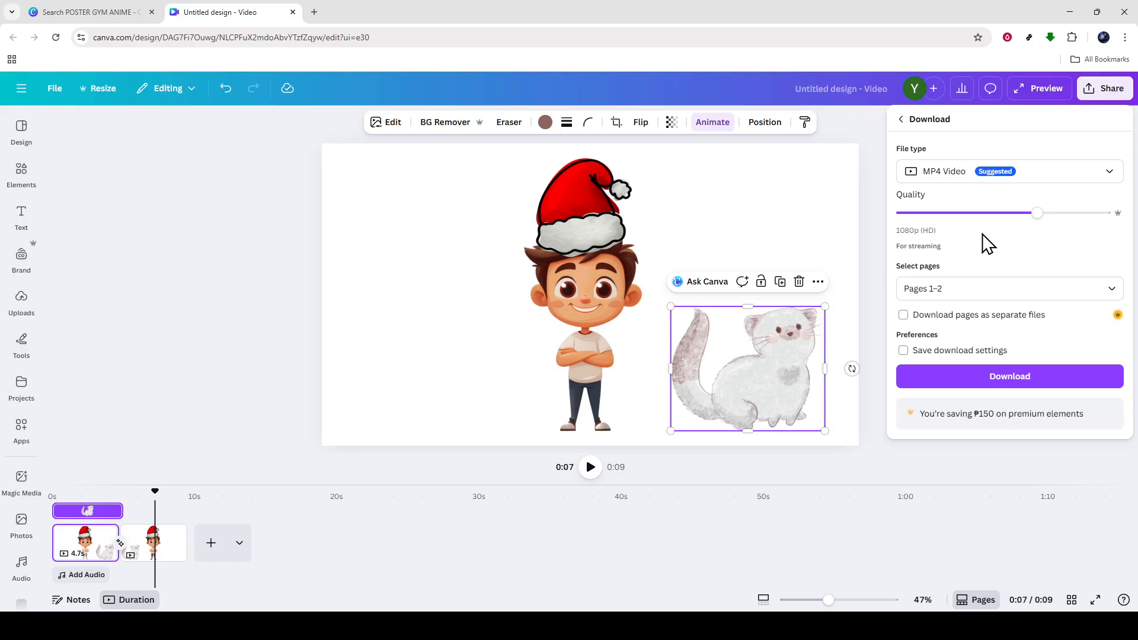
{"action": "left_click", "coordinate": [979, 289]}
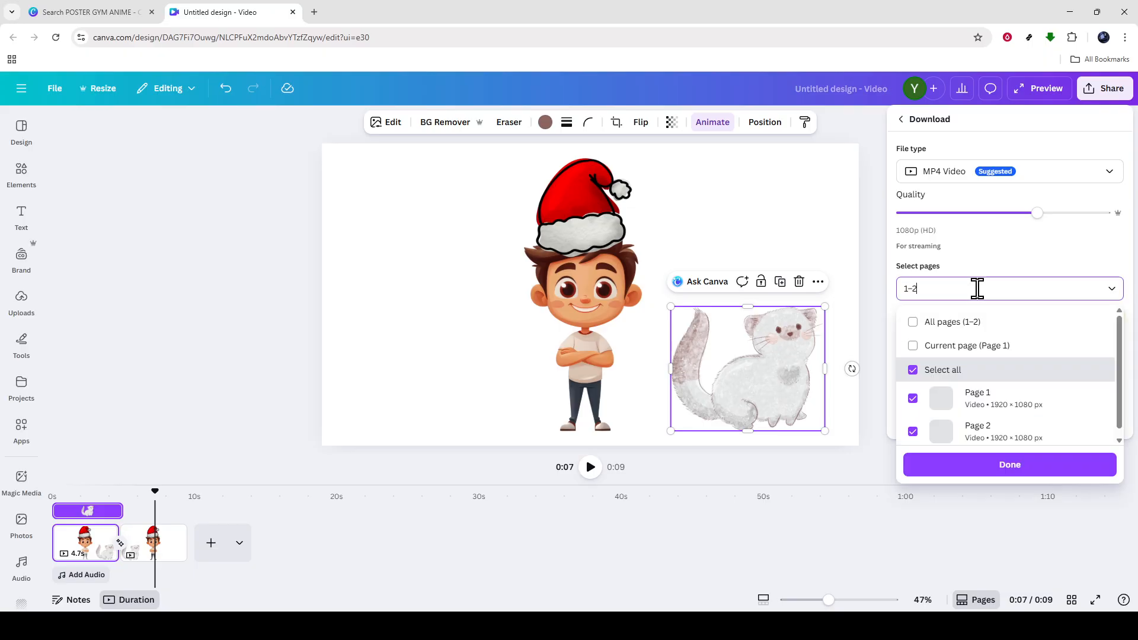
{"action": "left_click", "coordinate": [1020, 283]}
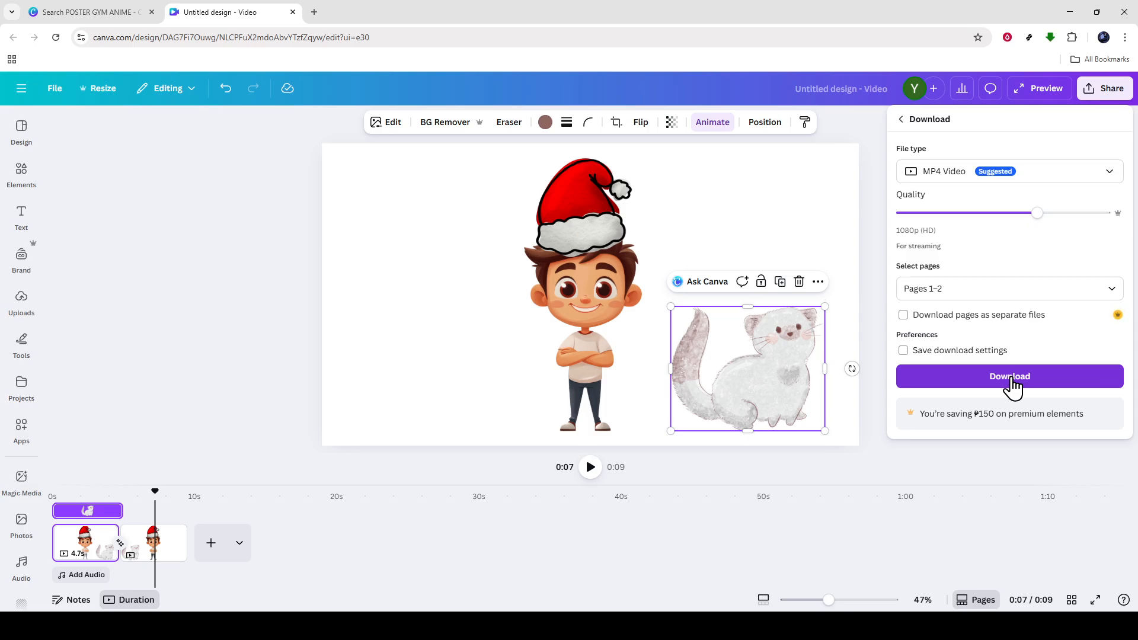
{"action": "left_click", "coordinate": [293, 372]}
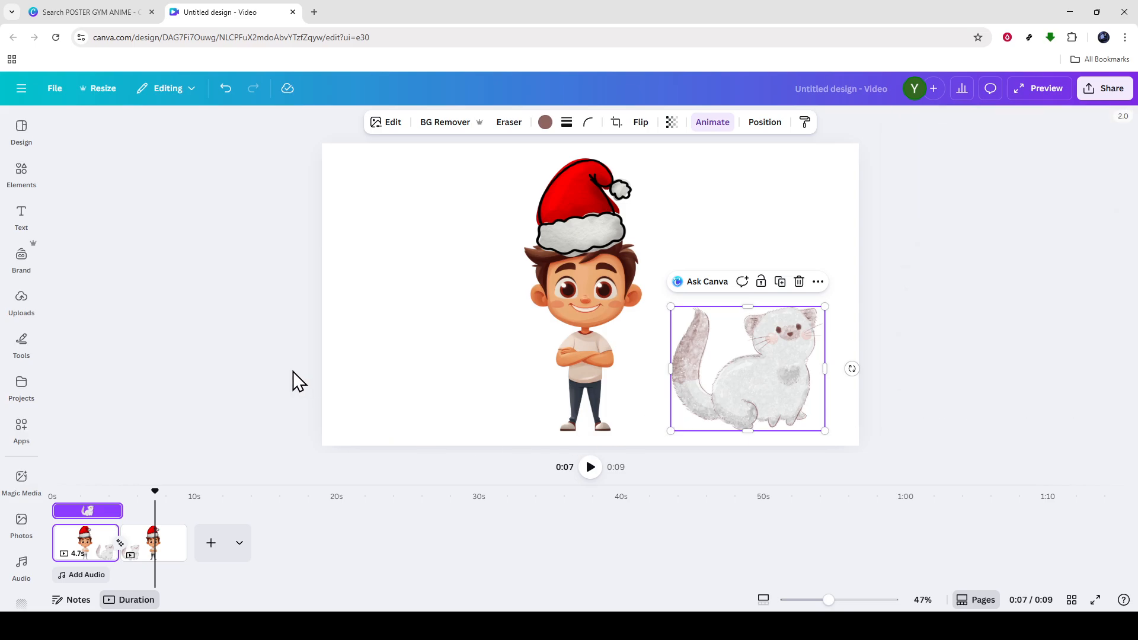
{"action": "left_click", "coordinate": [919, 275]}
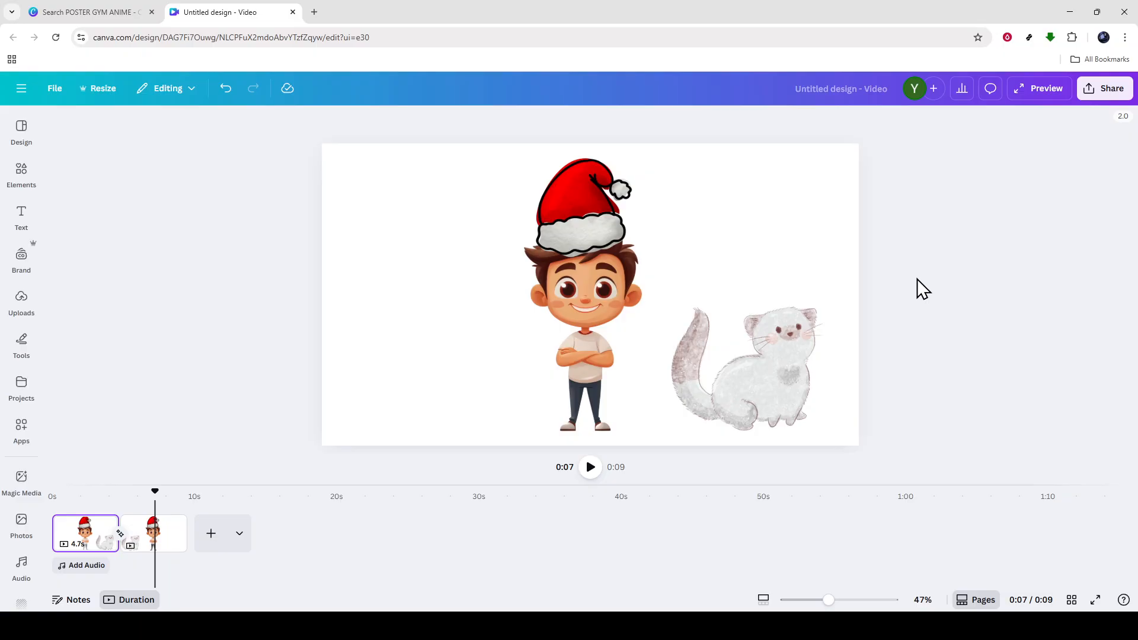